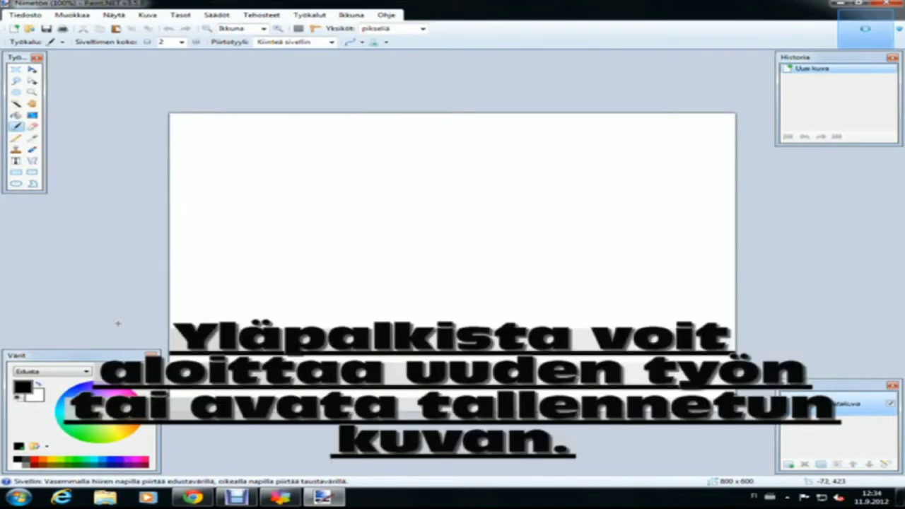
- Open the image ss_fat_man from the desktop
left_click(25, 16)
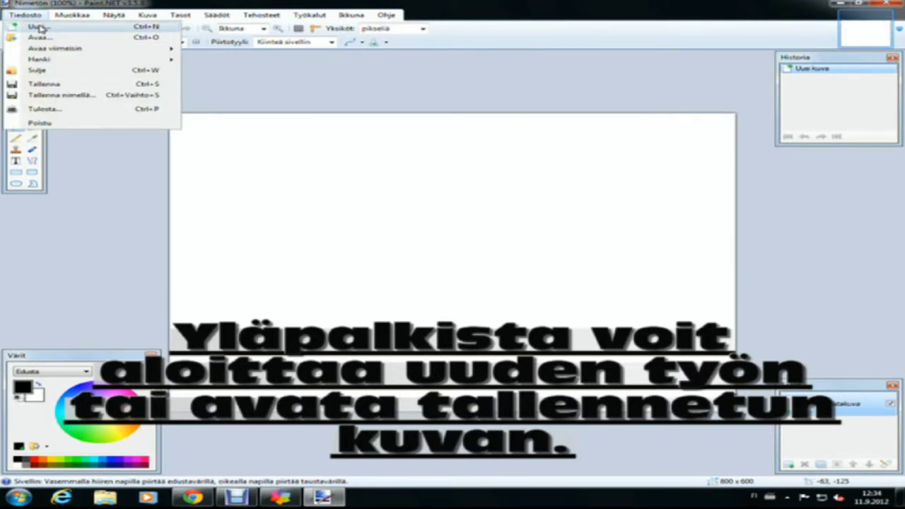
left_click(36, 36)
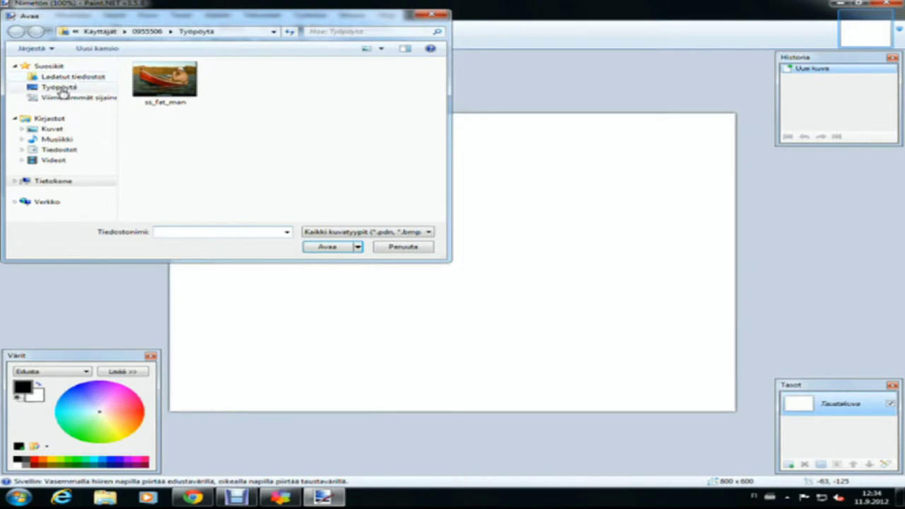
left_click(59, 87)
left_click(196, 185)
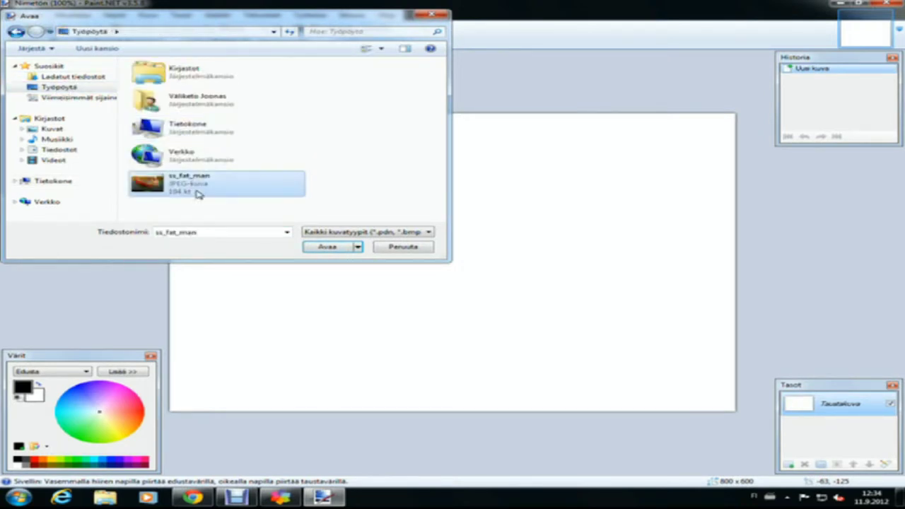
left_click(347, 249)
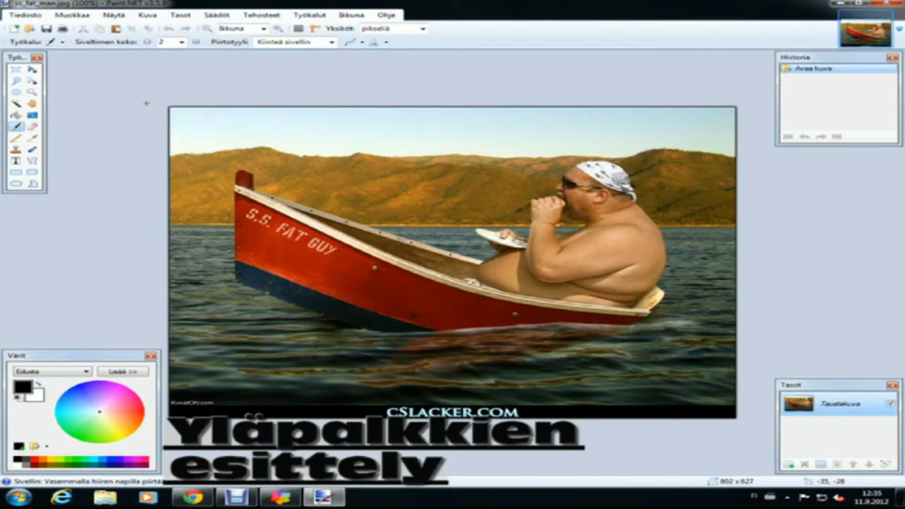
- Look through the available file, edit, view, layer, adjustment, effect, tool, window and help commands
left_click(12, 15)
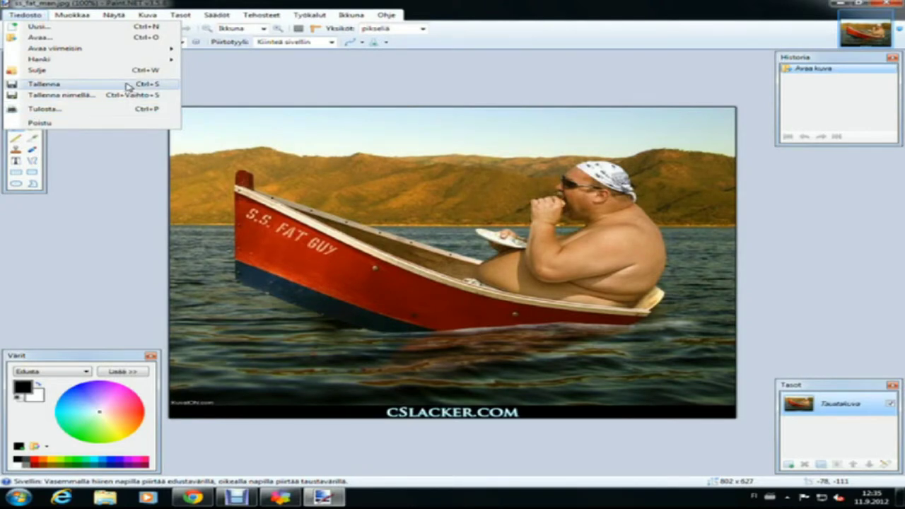
mouse_move(69, 15)
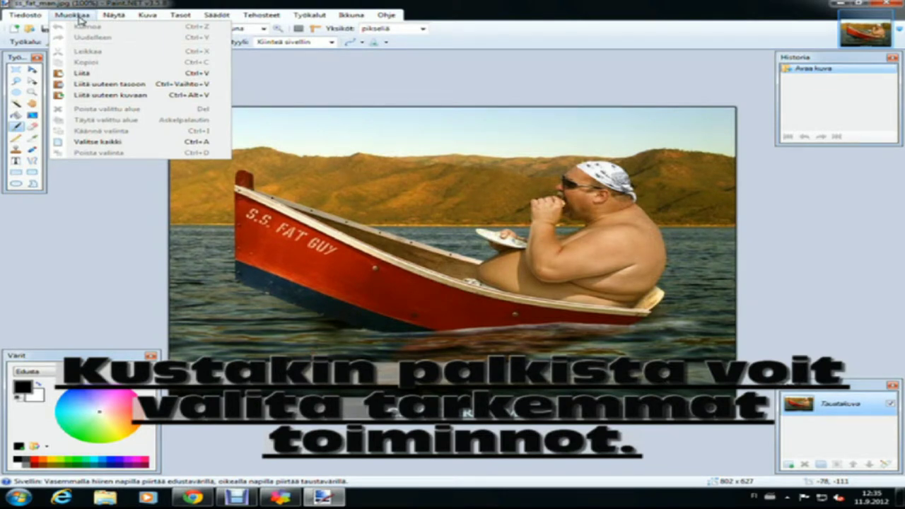
mouse_move(117, 17)
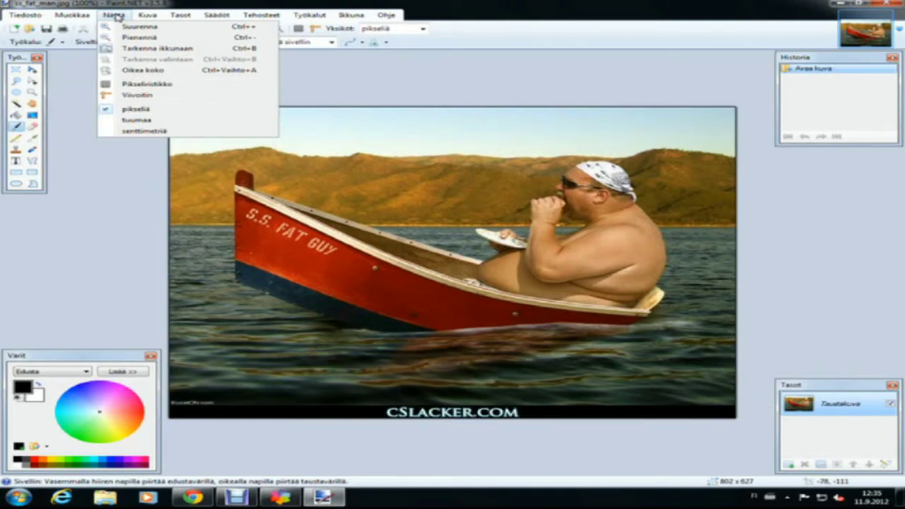
mouse_move(145, 16)
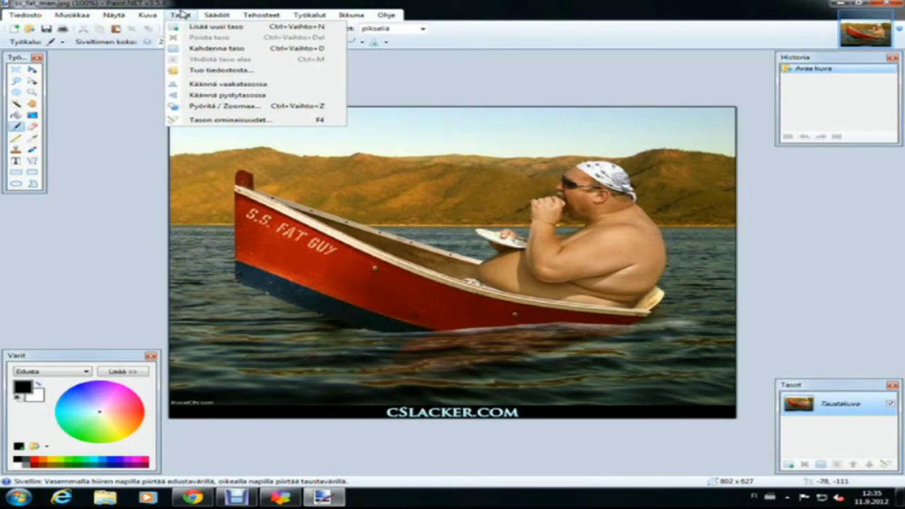
mouse_move(206, 14)
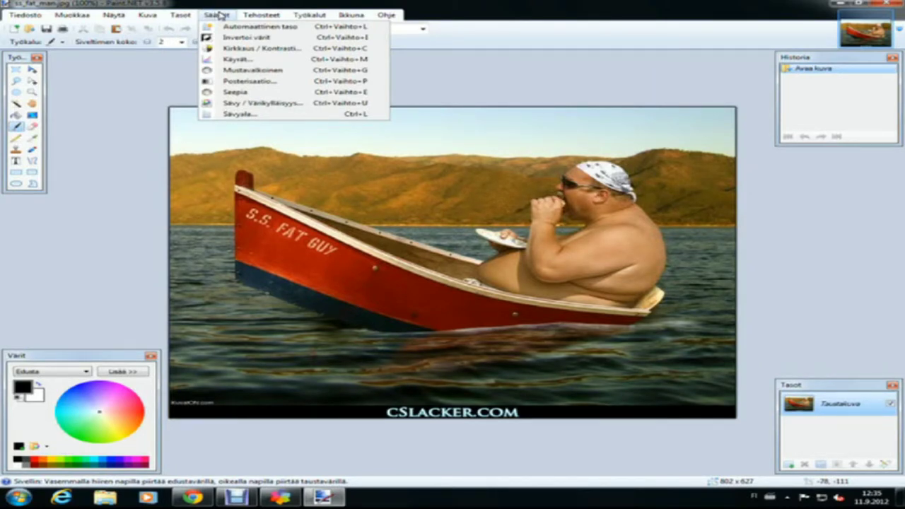
mouse_move(263, 16)
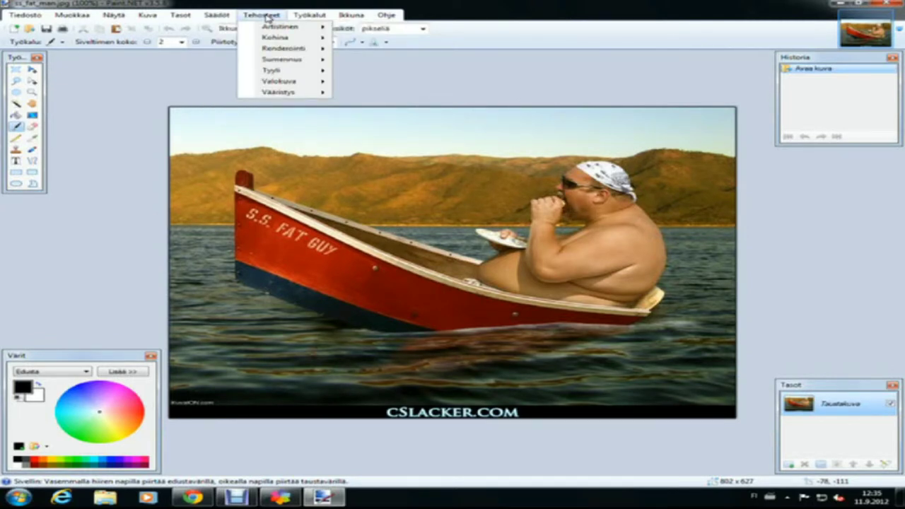
mouse_move(311, 19)
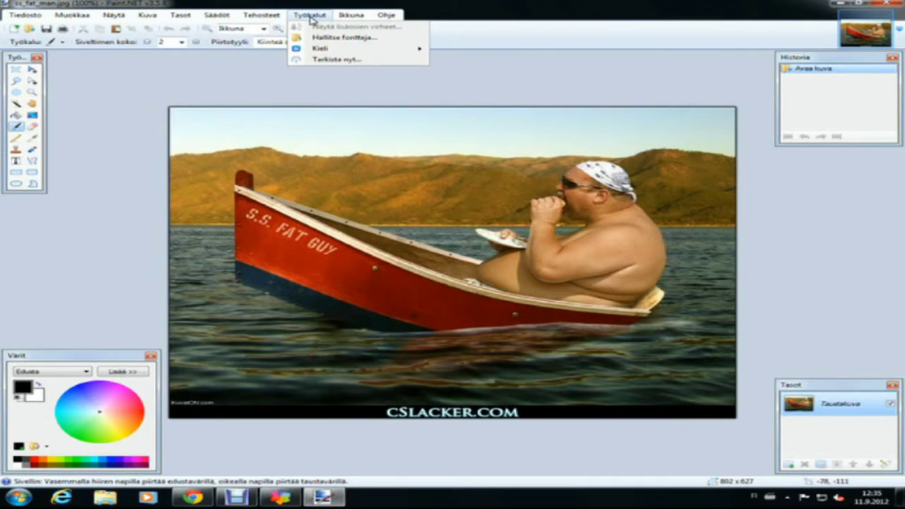
mouse_move(345, 20)
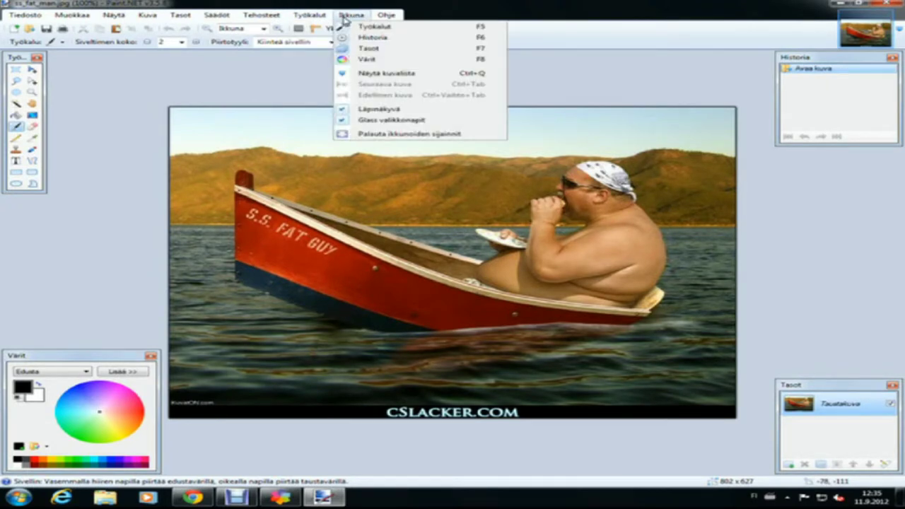
mouse_move(397, 18)
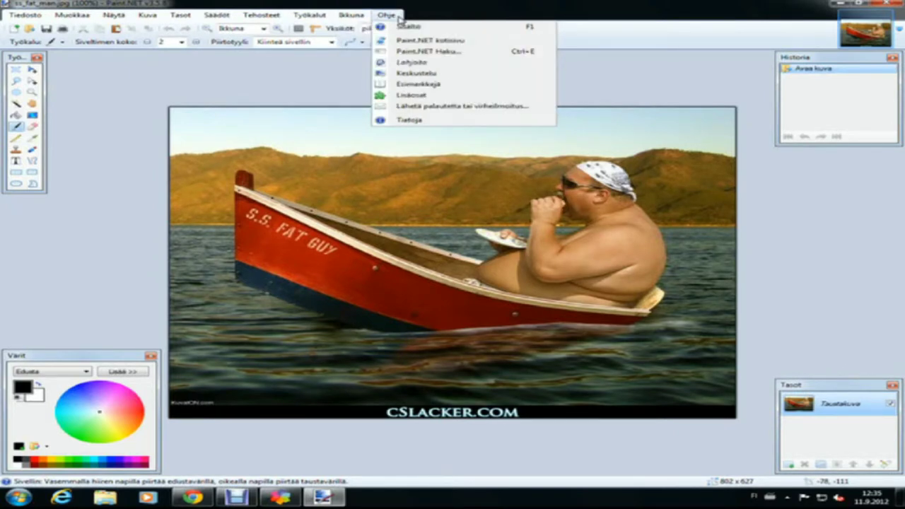
left_click(215, 82)
- Resize the image to a width of 702 pixels, keeping the aspect ratio and the best quality (Paras laatu) interpolation
left_click(147, 16)
left_click(147, 16)
left_click(146, 17)
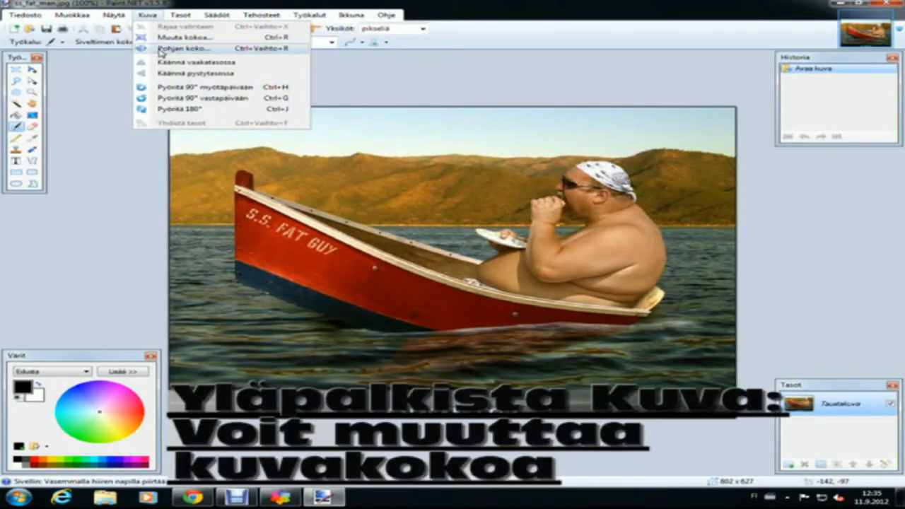
left_click(170, 37)
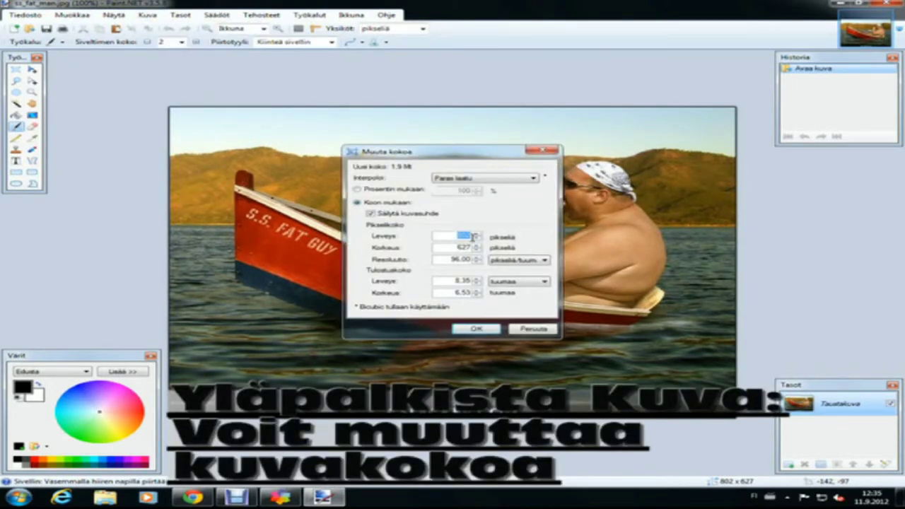
type("702")
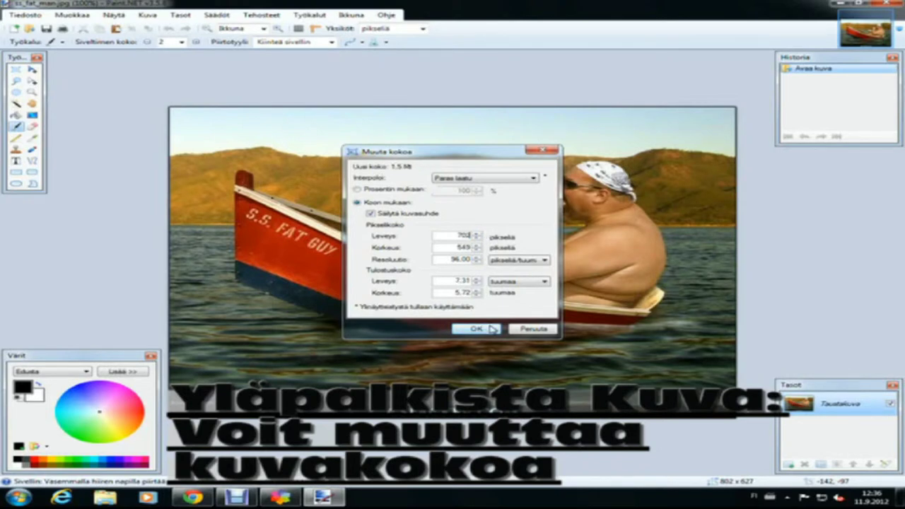
left_click(534, 178)
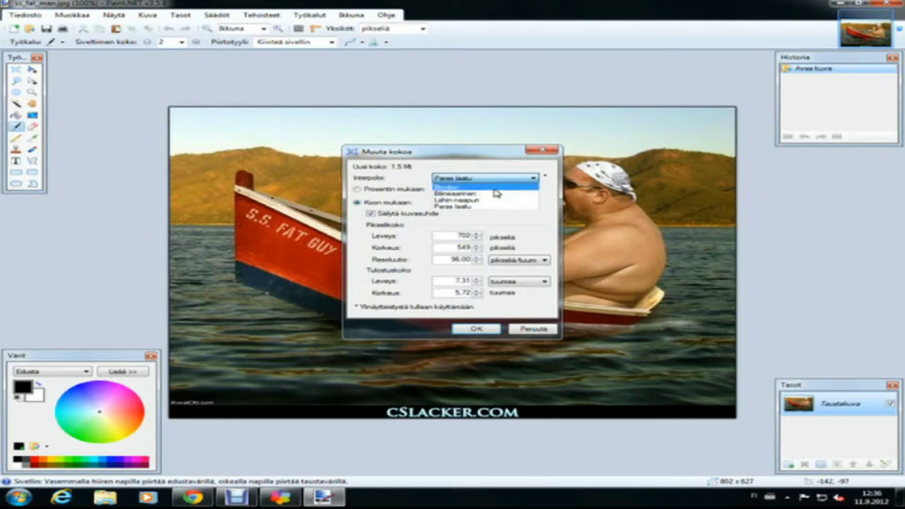
left_click(481, 206)
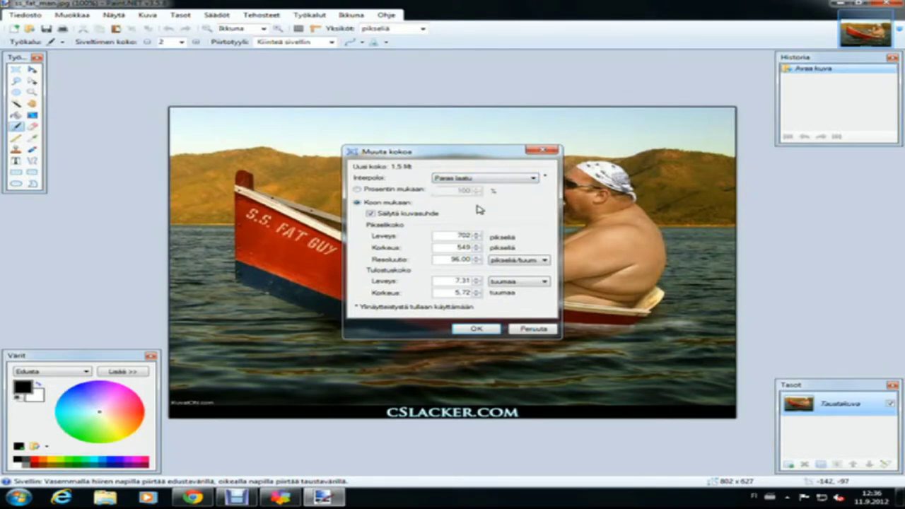
left_click(476, 330)
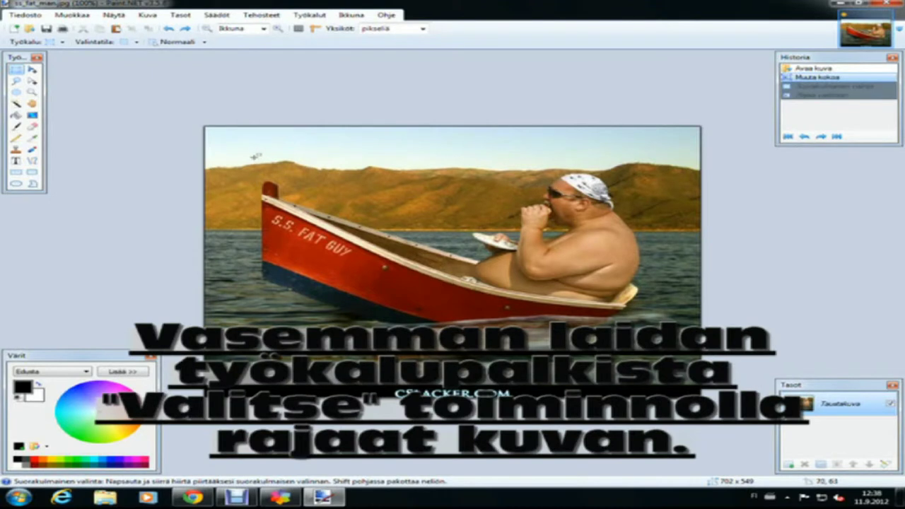
- Select a rectangle of about 602 × 368 pixels around the boat and the man, and crop the image to it
left_click_drag(255, 156, 680, 339)
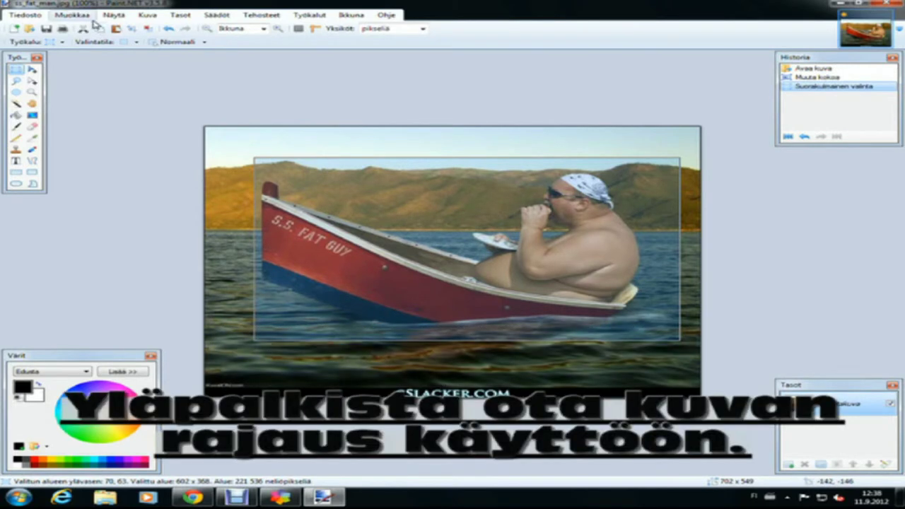
left_click(146, 15)
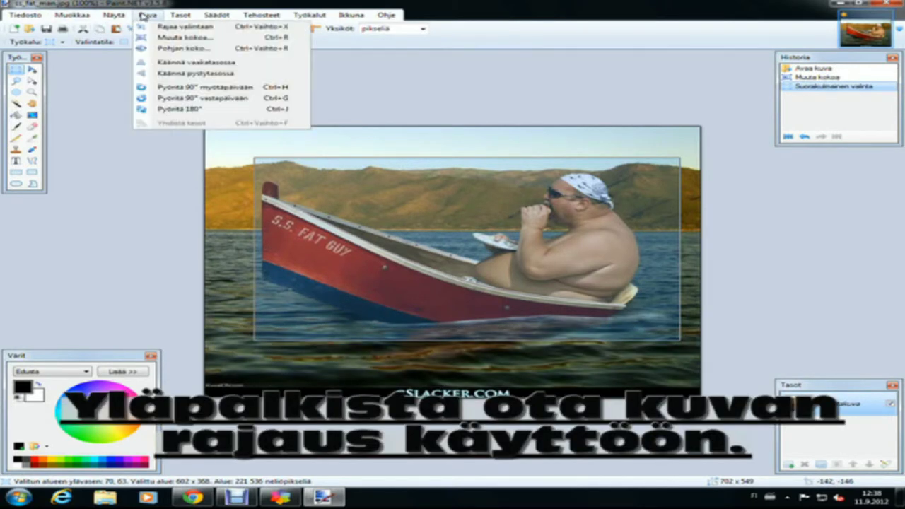
left_click(263, 29)
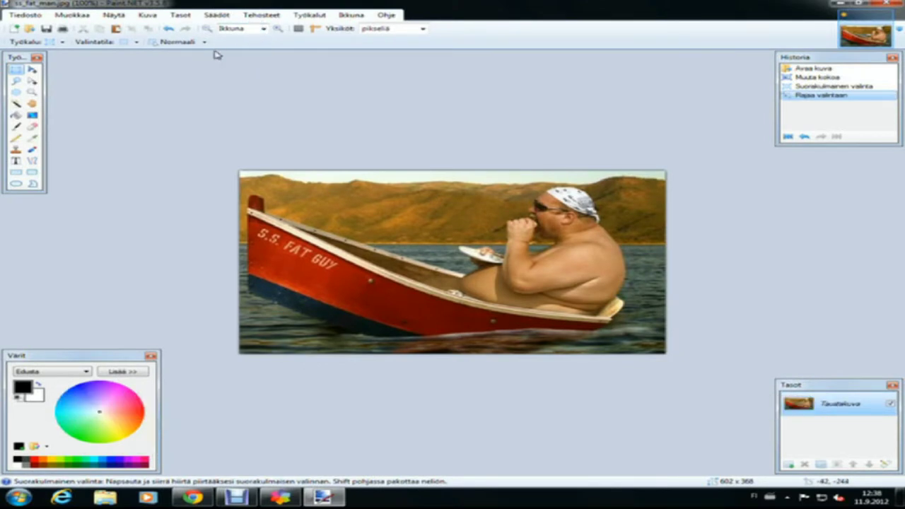
- Rotate the image 90° clockwise four times to make a full turn
left_click(147, 17)
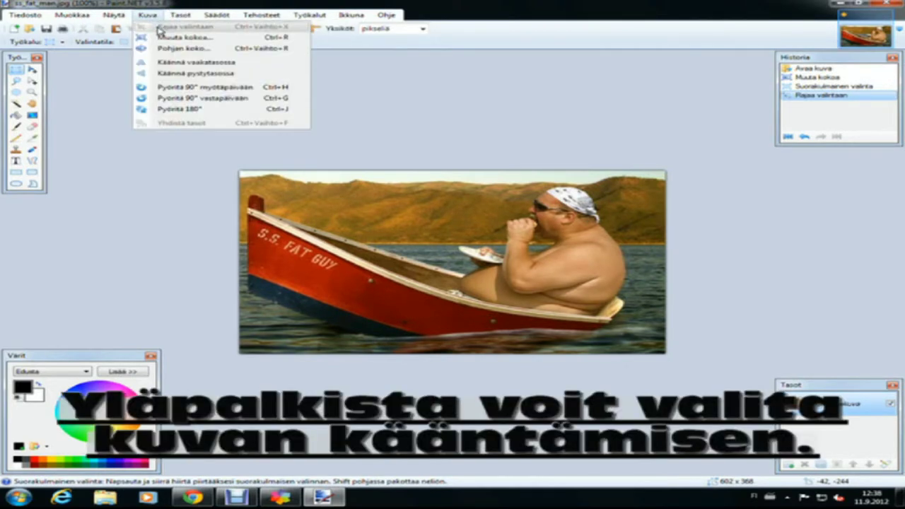
left_click(176, 87)
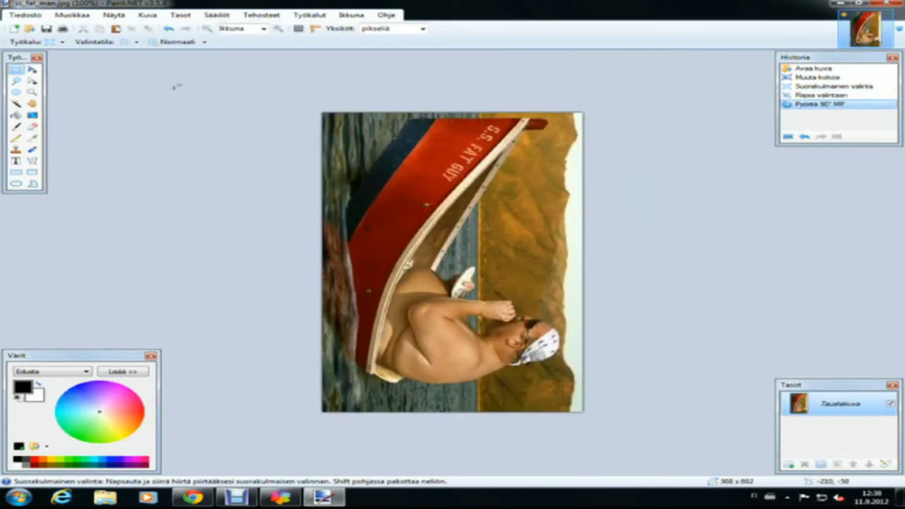
left_click(148, 14)
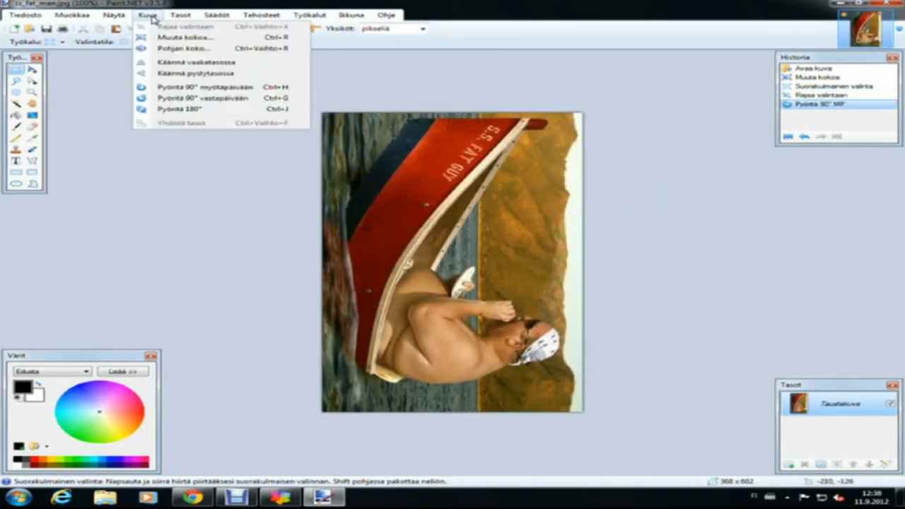
left_click(187, 89)
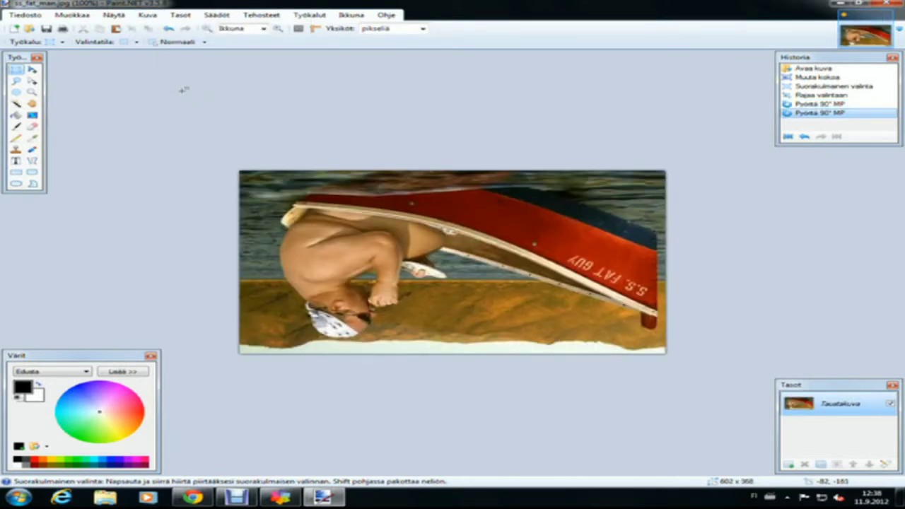
key("ctrl+h")
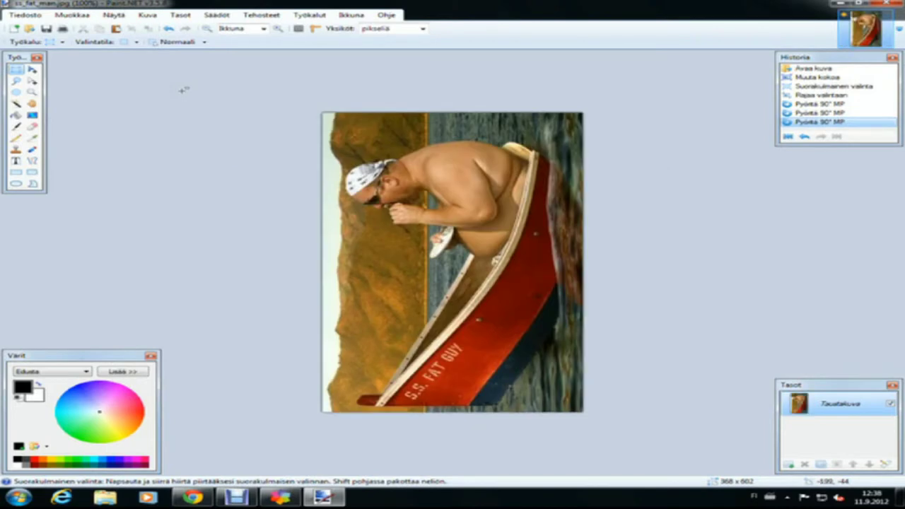
key("ctrl+h")
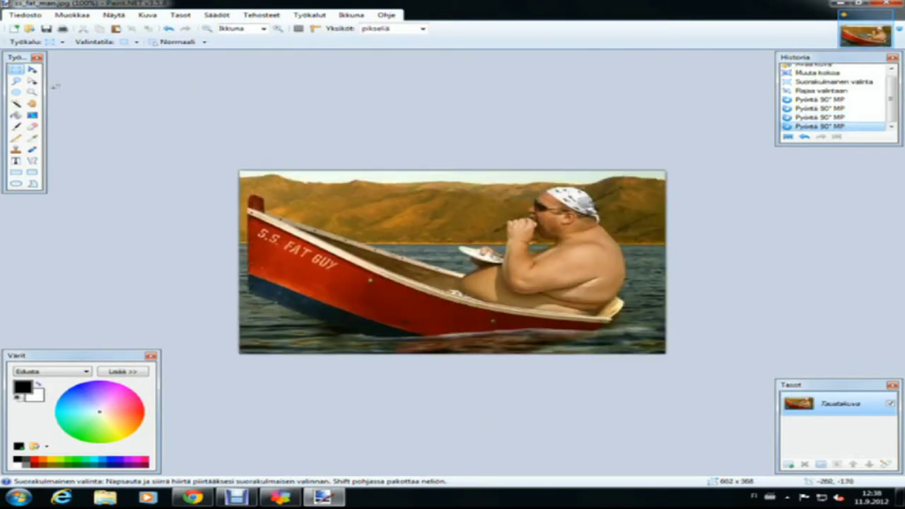
- Rotate the whole image 180° twice
left_click(148, 15)
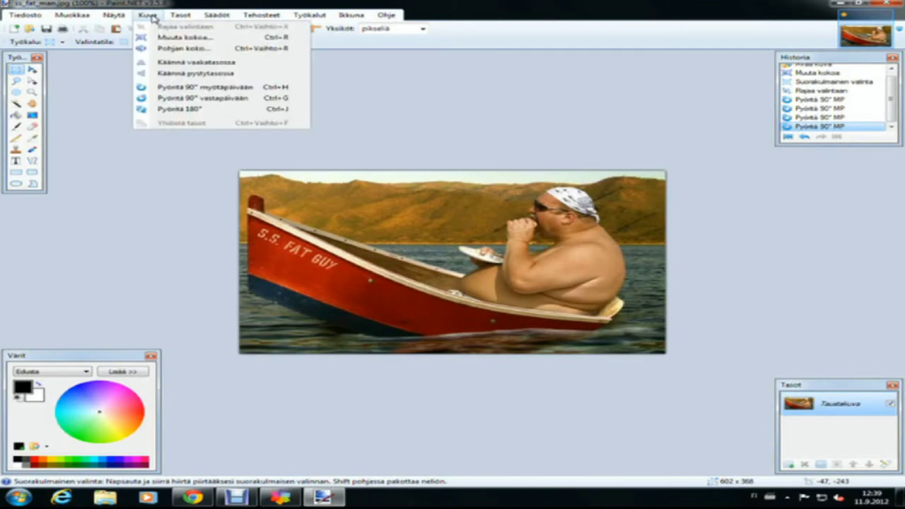
left_click(211, 112)
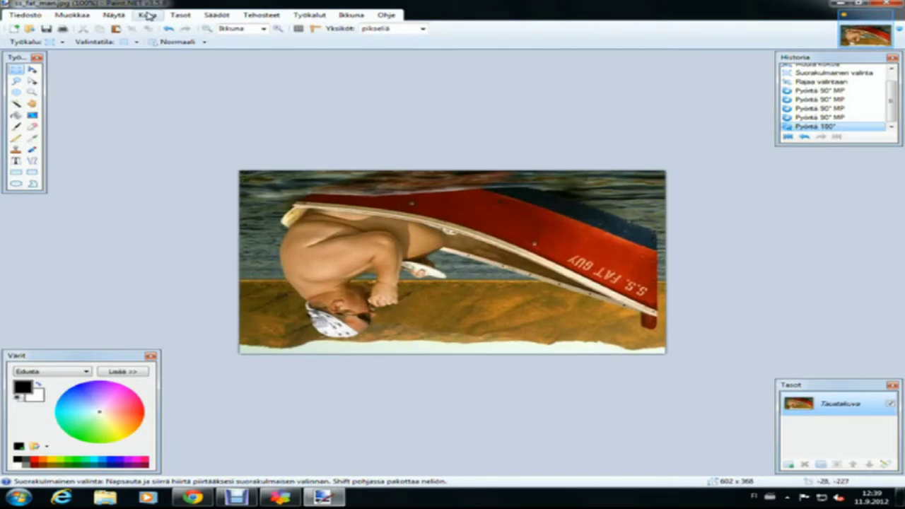
key("ctrl+h")
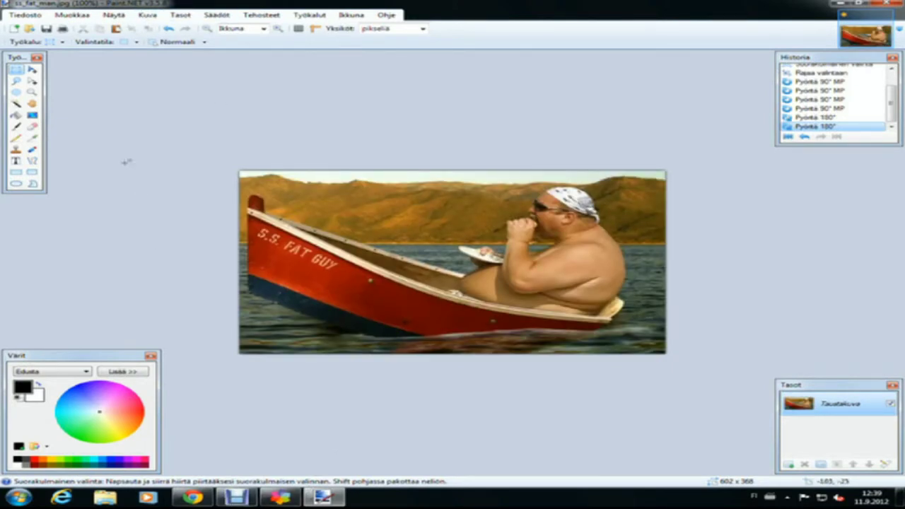
- Select the whole image, scale its pixels from the upper-left corner to about 605 × 374 pixels, and move them slightly
left_click(31, 69)
key("ctrl+a")
mouse_move(241, 176)
left_mouse_down()
mouse_move(266, 158)
mouse_move(235, 172)
left_mouse_up()
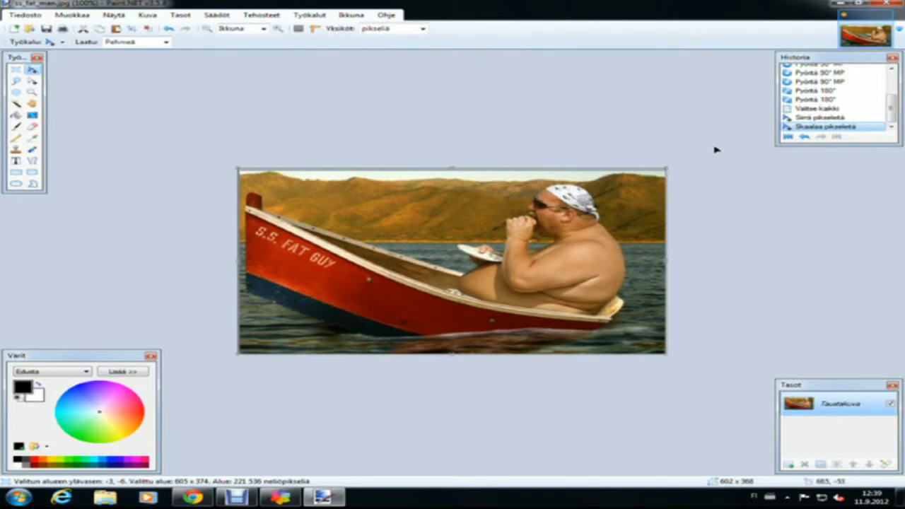
left_click_drag(646, 184, 645, 184)
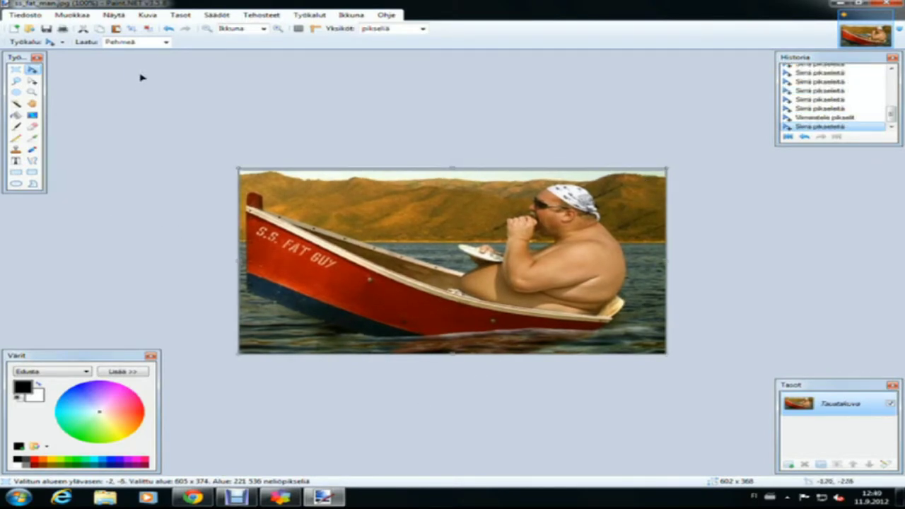
- Try the layer Rotate / Zoom with an angle of about -63.95° and a zoom of about 0.40x
left_click(180, 14)
left_click(203, 107)
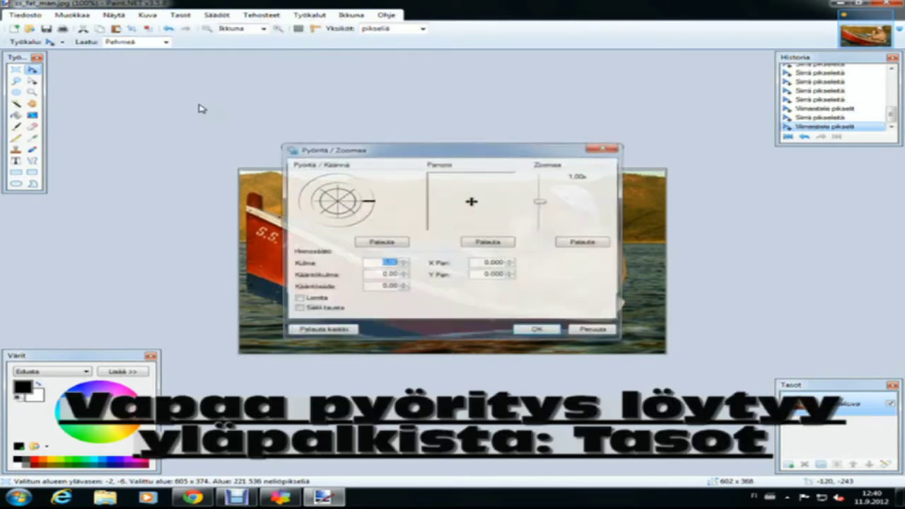
left_click_drag(447, 150, 486, 346)
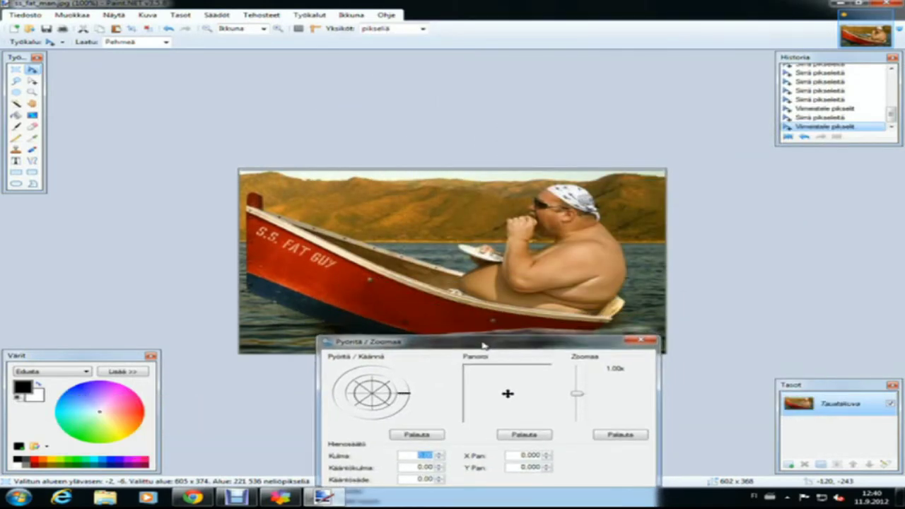
left_click_drag(406, 398, 388, 420)
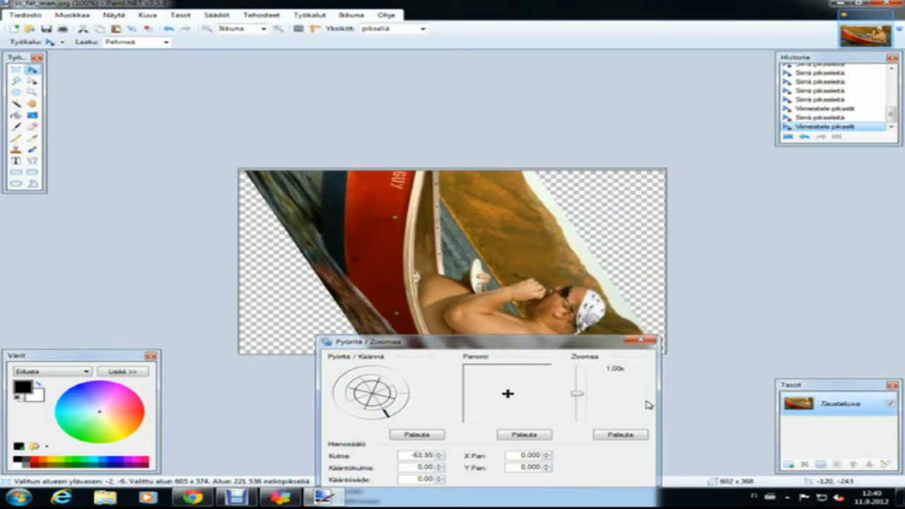
left_click_drag(578, 394, 581, 405)
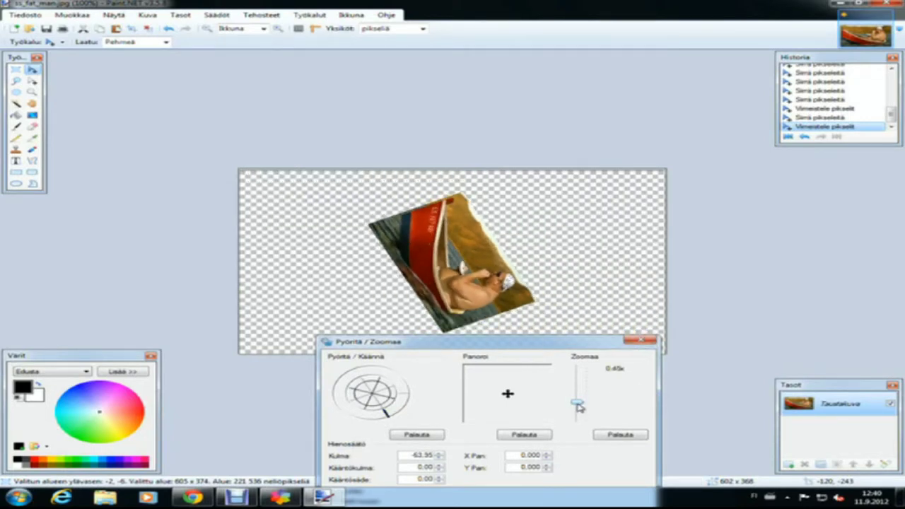
- Return the layer's rotation angle to 0.00 and its zoom to about 1.00x, and apply Rotate / Zoom
left_click_drag(388, 416, 411, 397)
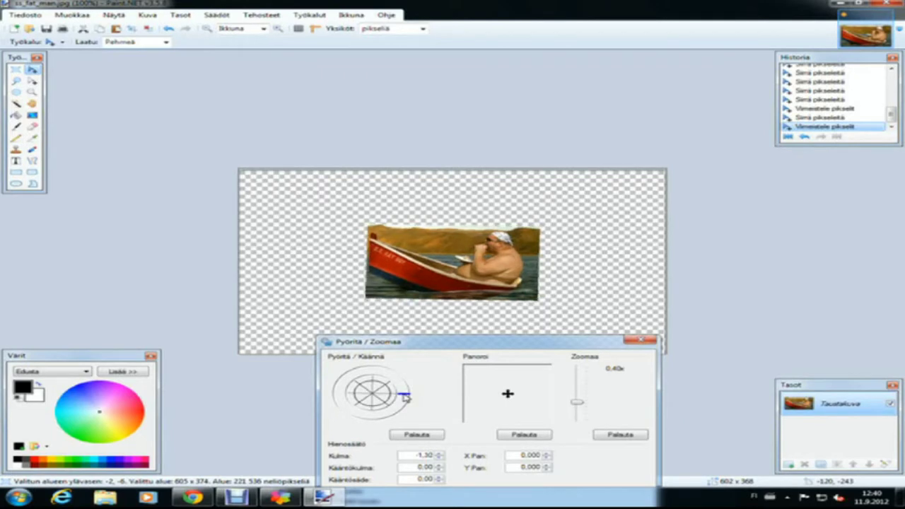
left_click_drag(405, 397, 407, 398)
left_click_drag(407, 397, 409, 398)
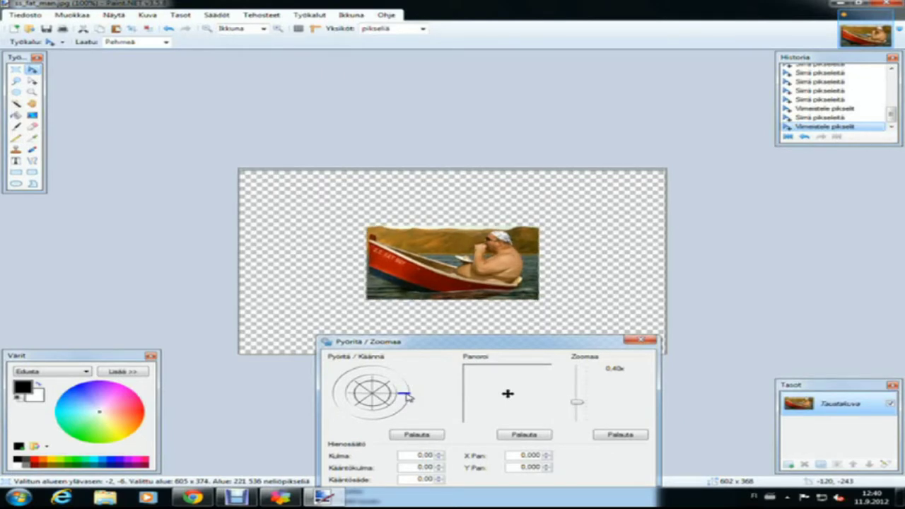
left_click_drag(579, 409, 584, 398)
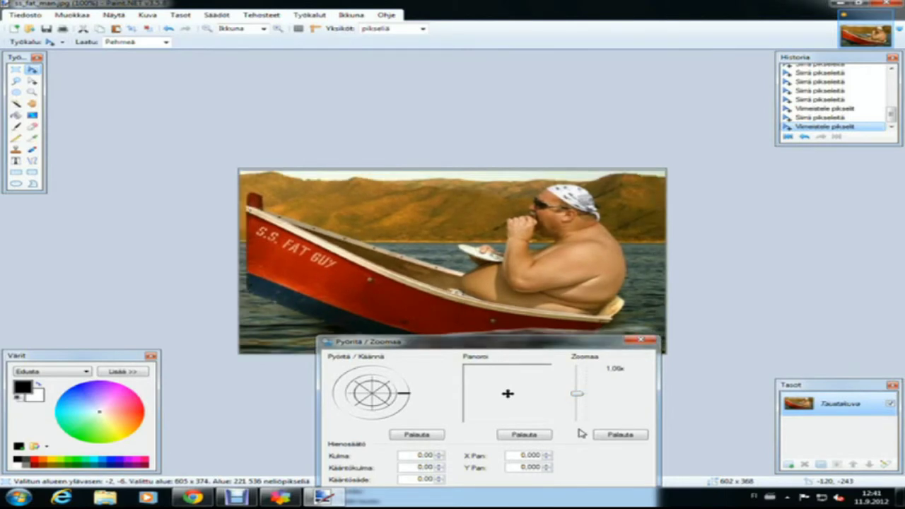
left_click_drag(568, 344, 667, 164)
left_click(683, 346)
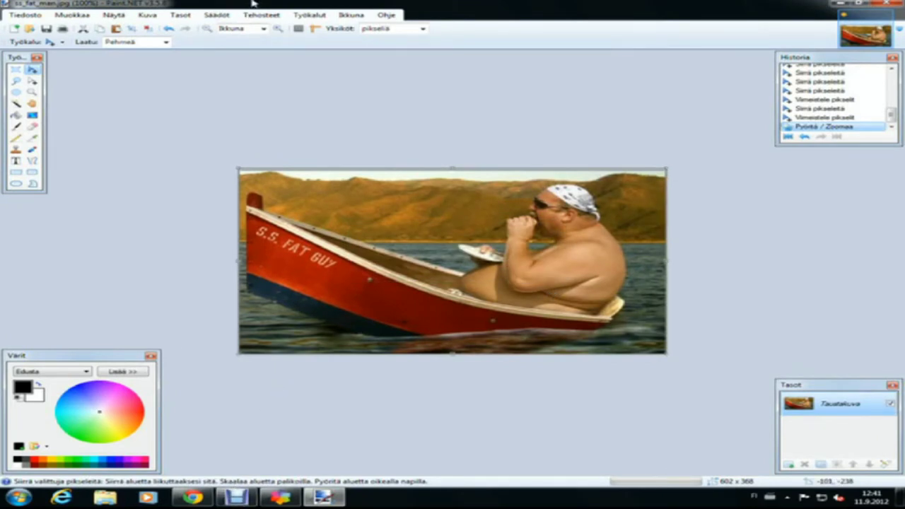
- Set the primary colour to a near-white from the centre of the colour wheel
left_click(219, 15)
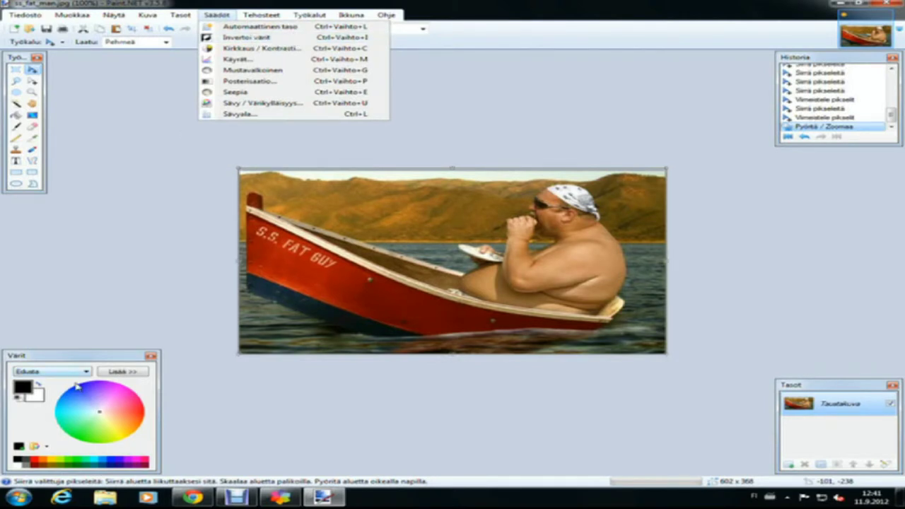
mouse_move(102, 417)
left_mouse_down()
mouse_move(76, 419)
mouse_move(107, 395)
mouse_move(82, 416)
mouse_move(96, 432)
mouse_move(135, 425)
mouse_move(103, 414)
left_mouse_up()
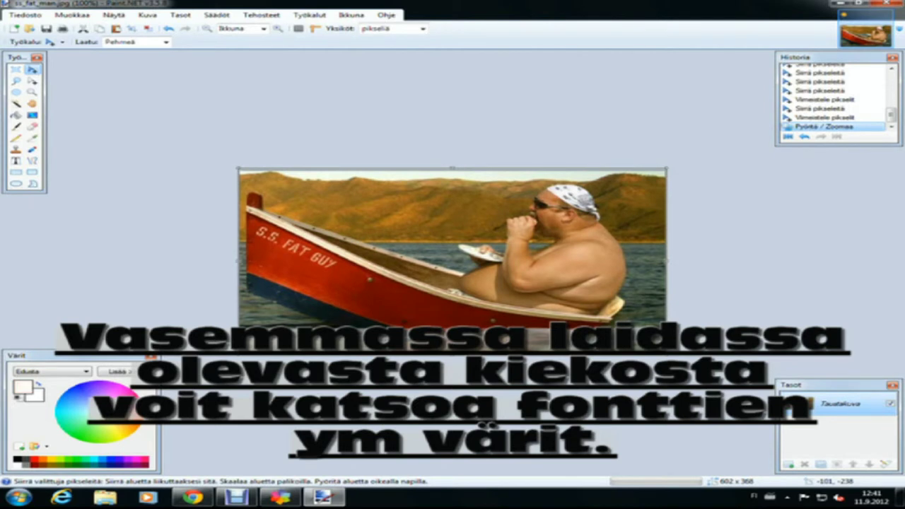
- Apply a Brightness / Contrast adjustment to the image with brightness -1 and contrast 53
left_click(217, 14)
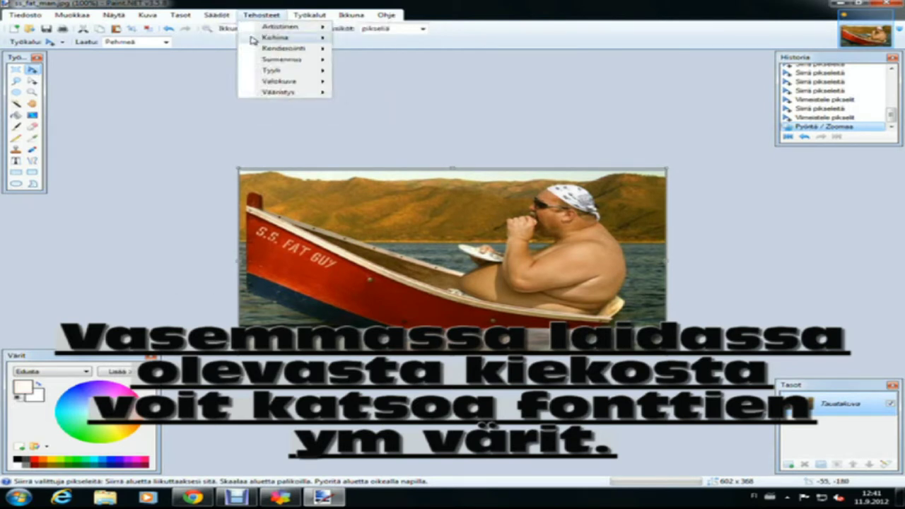
left_click(303, 49)
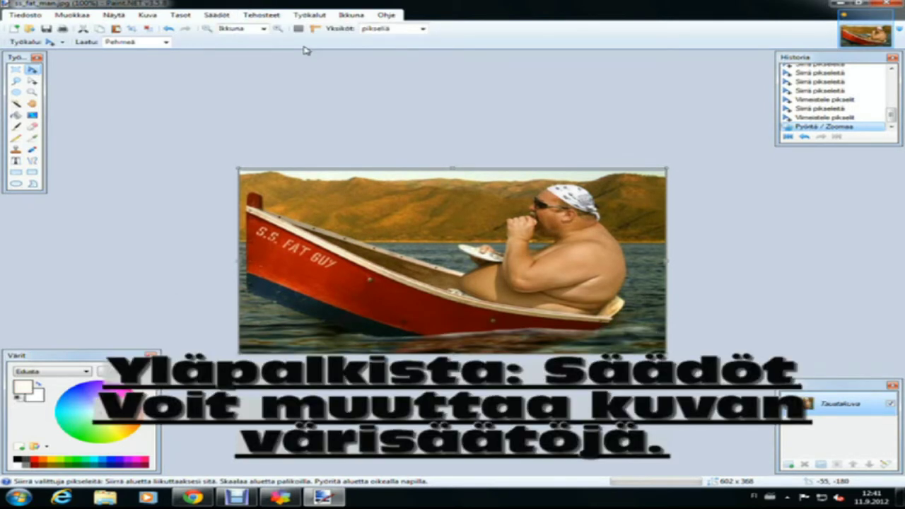
left_click_drag(487, 212, 462, 75)
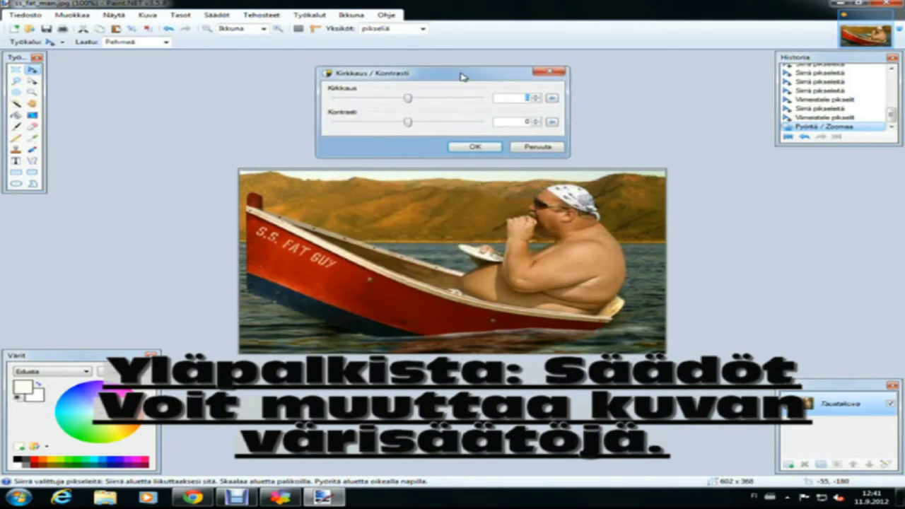
left_click_drag(410, 102, 447, 125)
left_click_drag(409, 99, 407, 100)
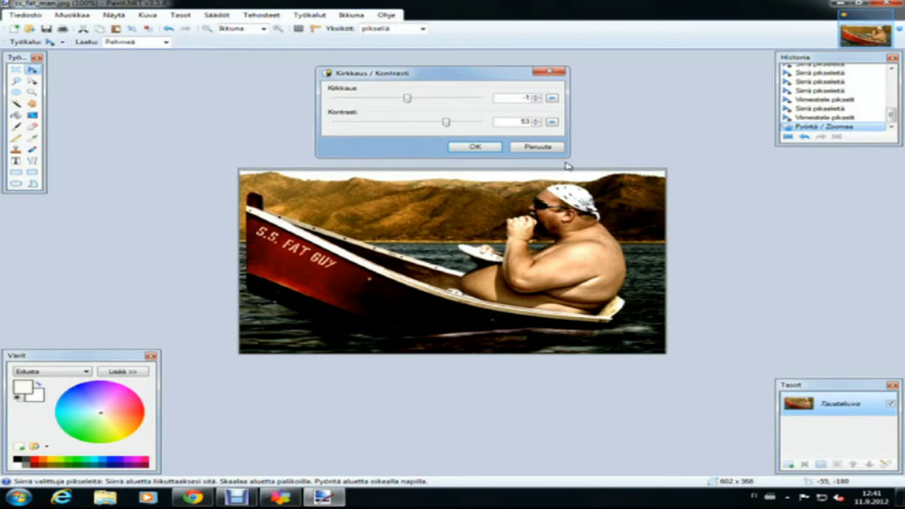
left_click(476, 147)
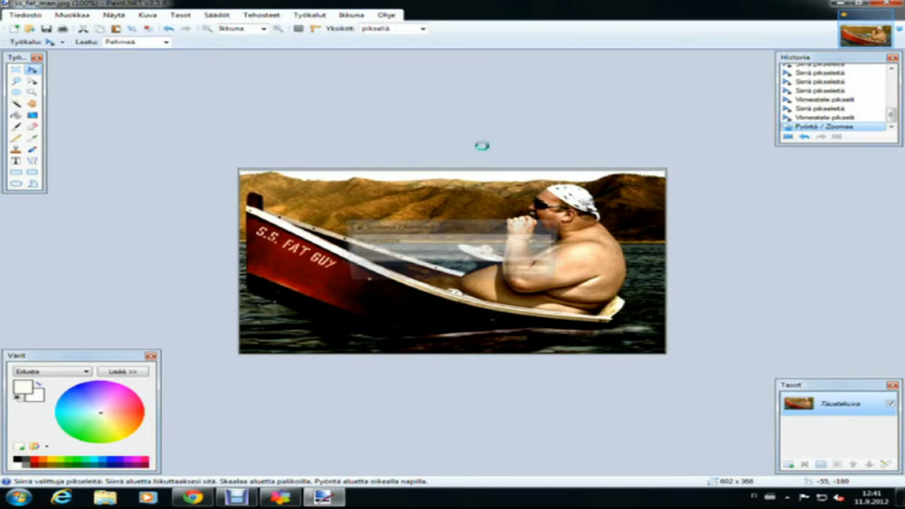
- Apply a Hue / Saturation adjustment to the image with hue -16, saturation 57 and lightness -4
left_click(263, 14)
left_click(217, 14)
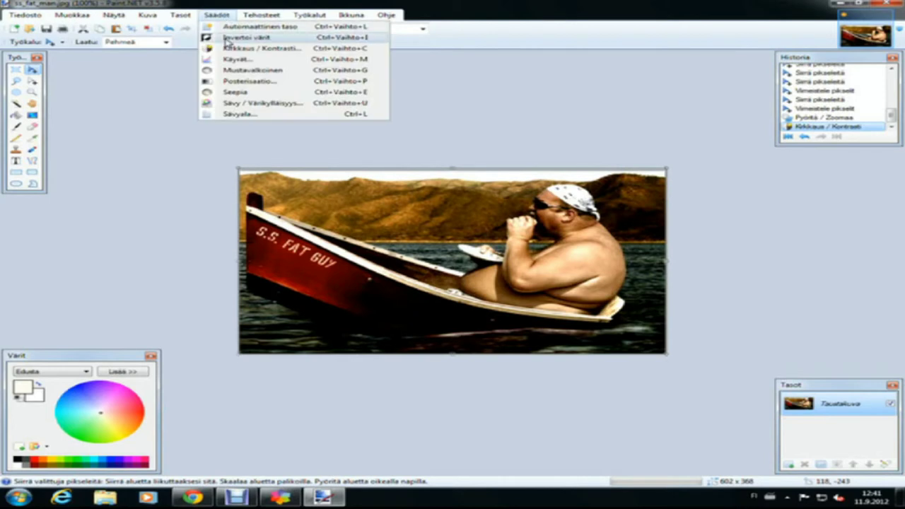
left_click(277, 104)
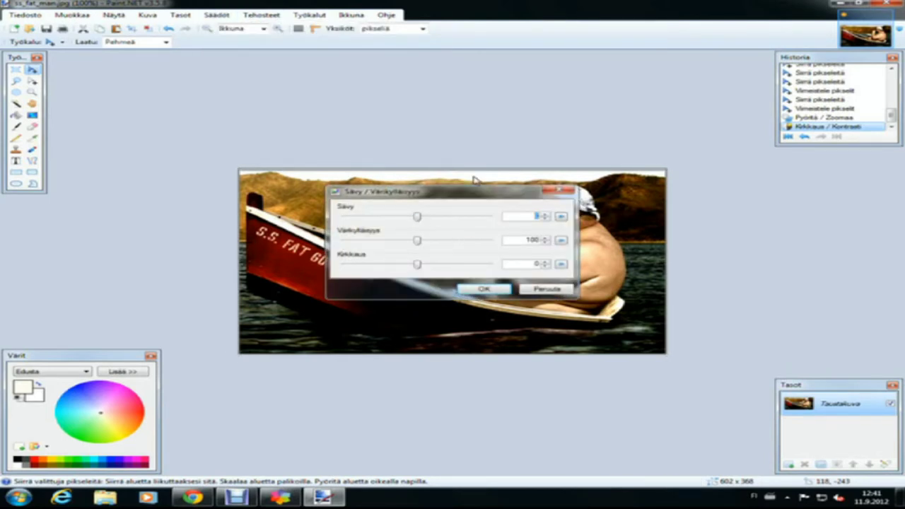
left_click_drag(472, 188, 456, 63)
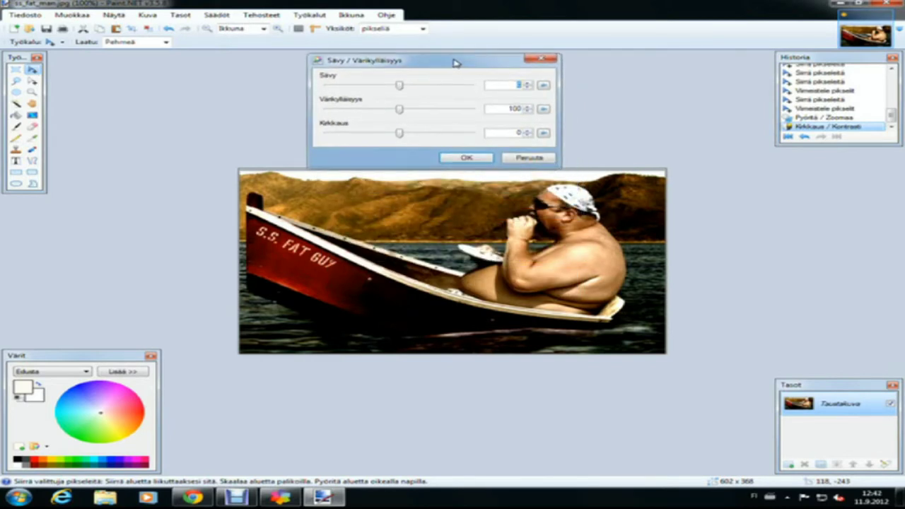
left_click_drag(401, 87, 371, 112)
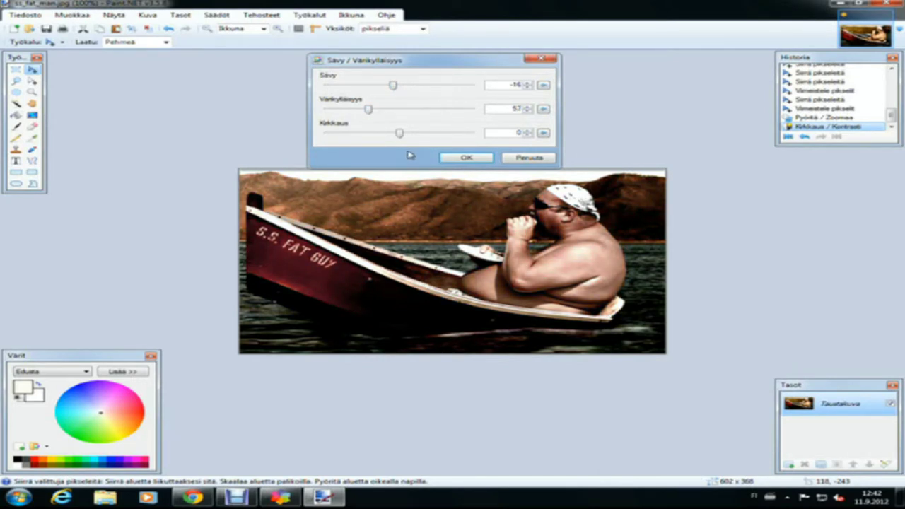
mouse_move(395, 136)
left_mouse_down()
mouse_move(413, 135)
mouse_move(399, 137)
left_mouse_up()
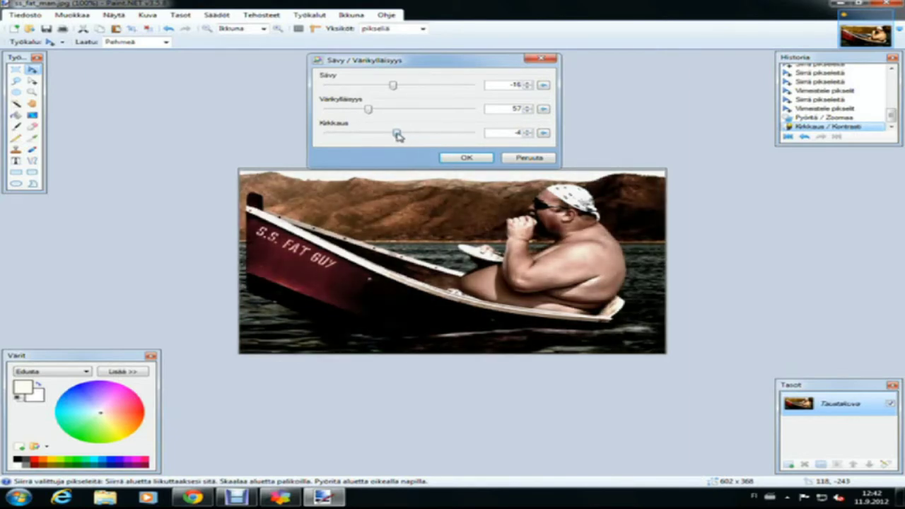
left_click(468, 157)
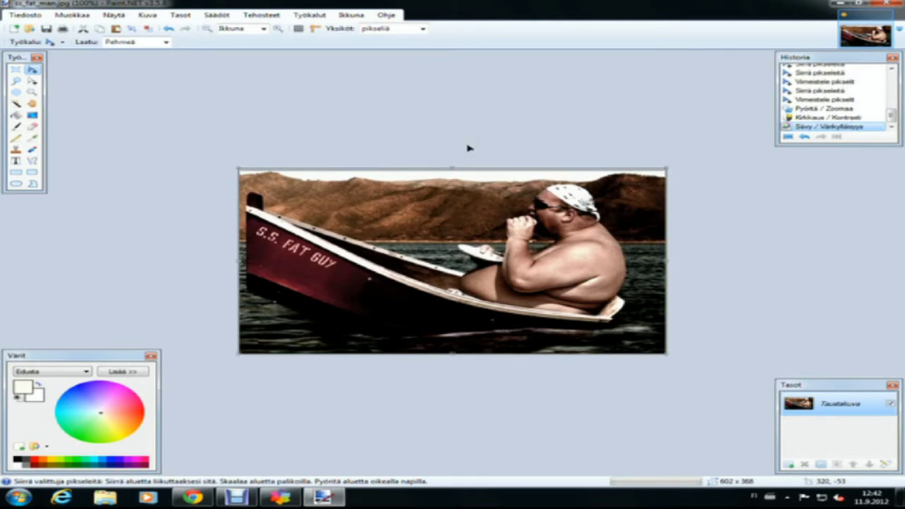
- Try a Levels adjustment with input white point 226, output white point 246 and output gamma 0.79
left_click(214, 16)
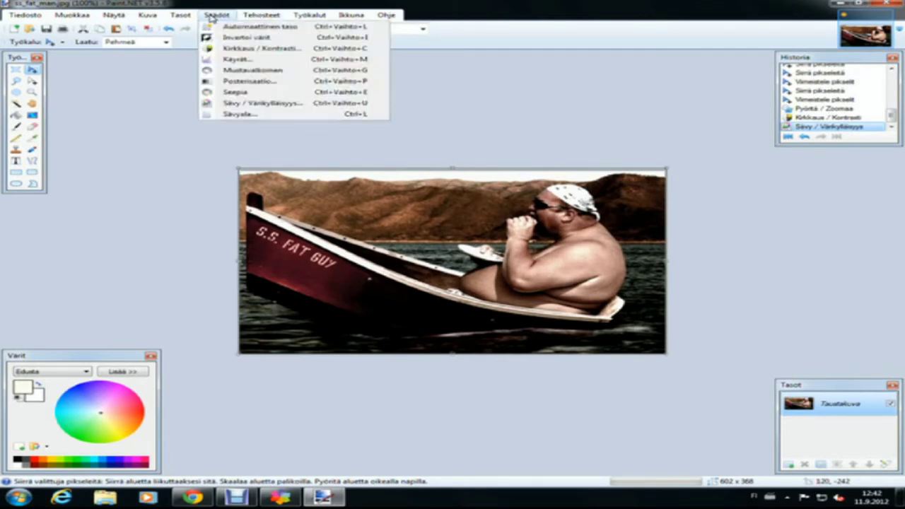
left_click(273, 114)
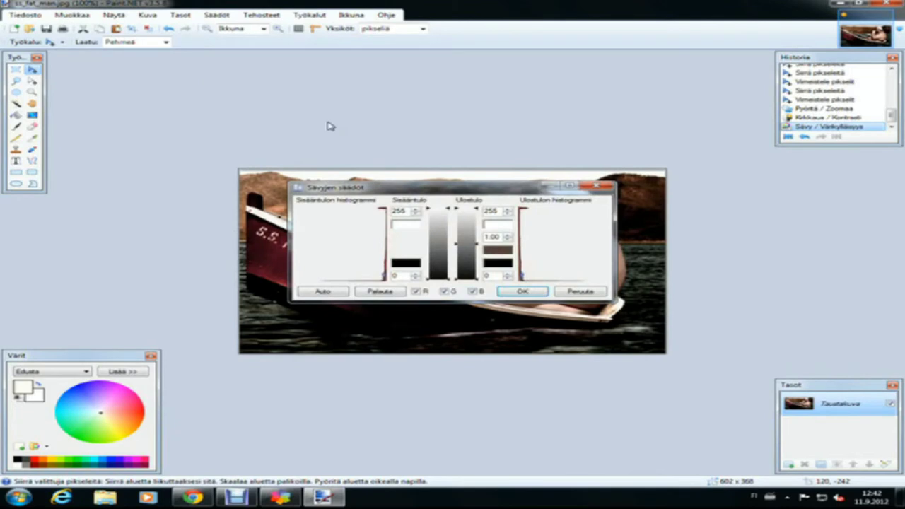
left_click_drag(478, 191, 458, 53)
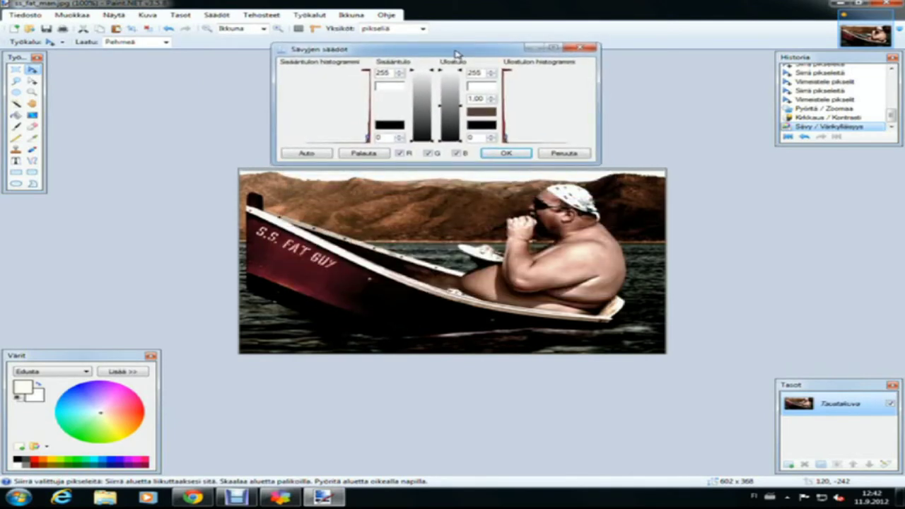
left_click(400, 75)
left_click_drag(433, 72, 461, 75)
left_click_drag(463, 110, 464, 107)
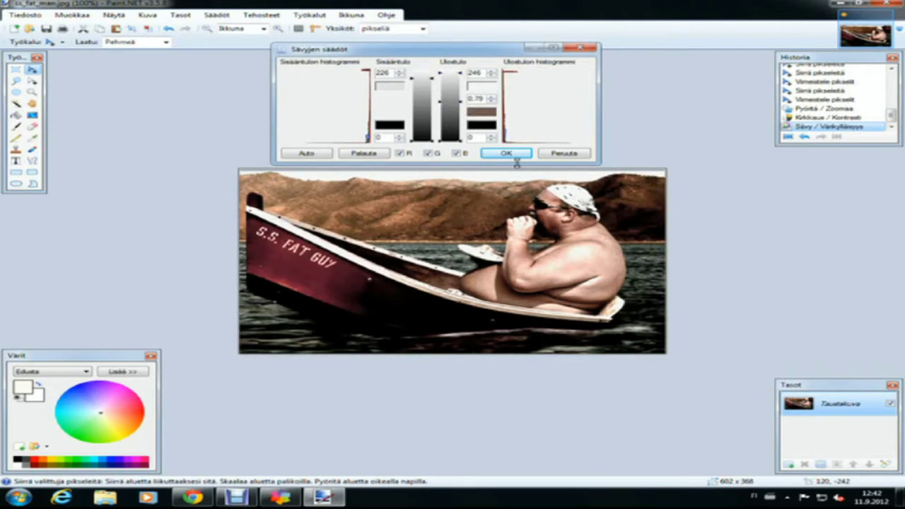
- Try automatic levels, reset all level values to their defaults, and apply the Levels adjustment
left_click(314, 155)
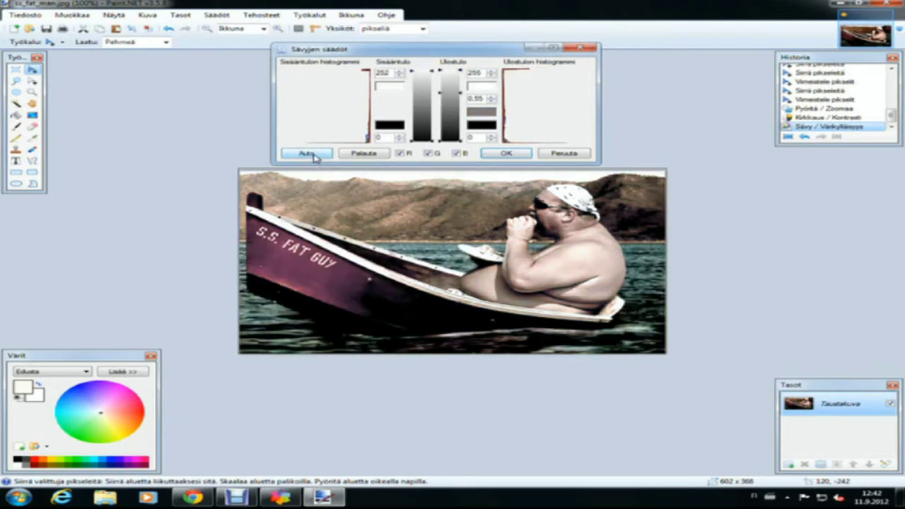
left_click(365, 153)
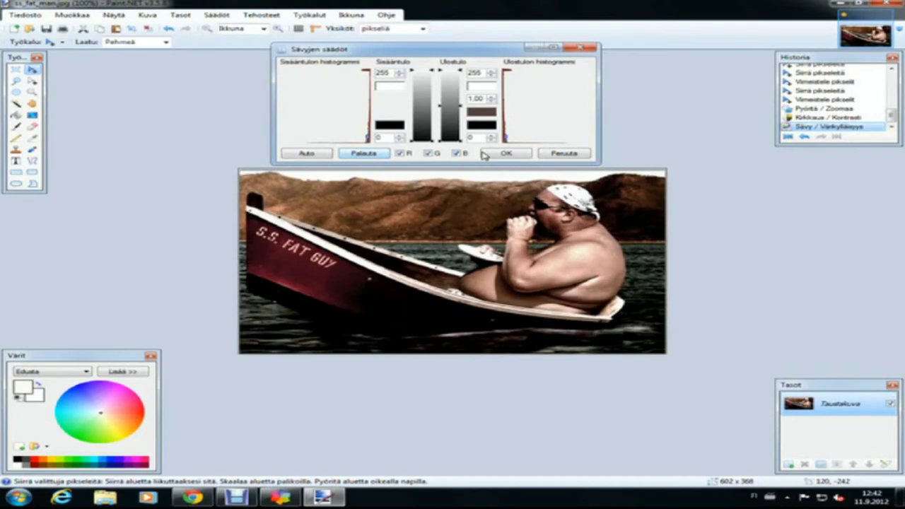
left_click(510, 154)
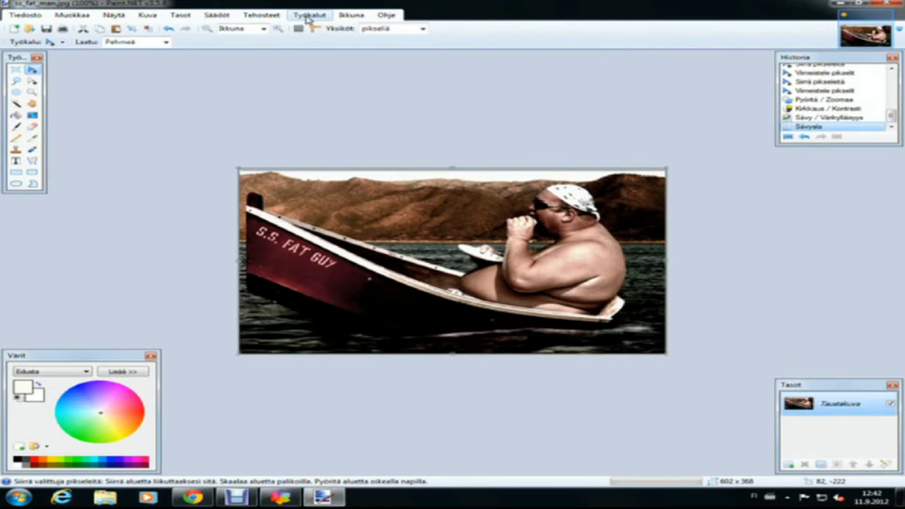
- Add the text "Niin hyvää puuta" in Arial 12 on the dark water below the boat's bow
left_click(15, 161)
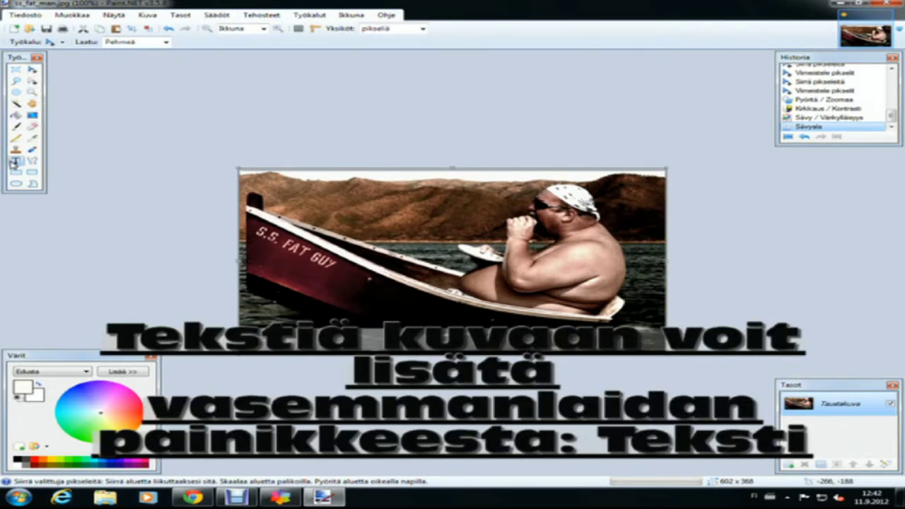
left_click(258, 393)
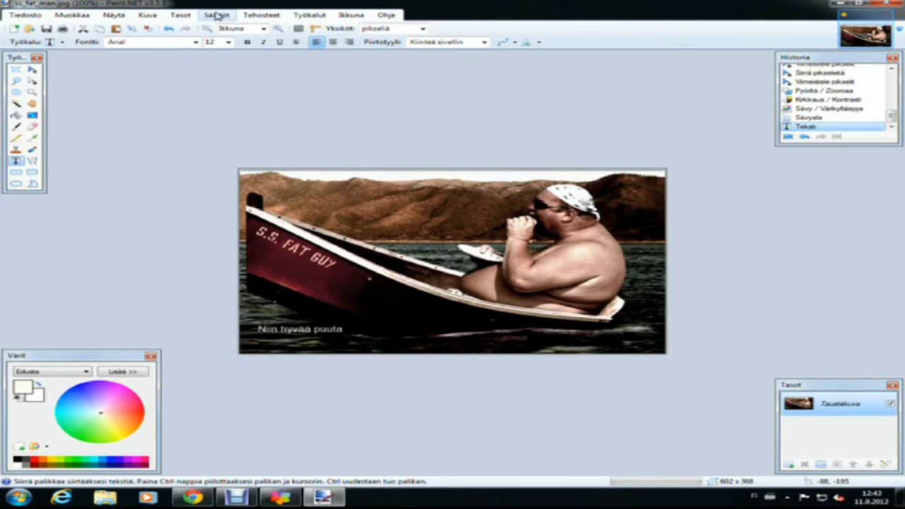
- Set the font size of the "Niin hyvää puuta" text to 18 and underline it
left_click(228, 42)
left_click(345, 329)
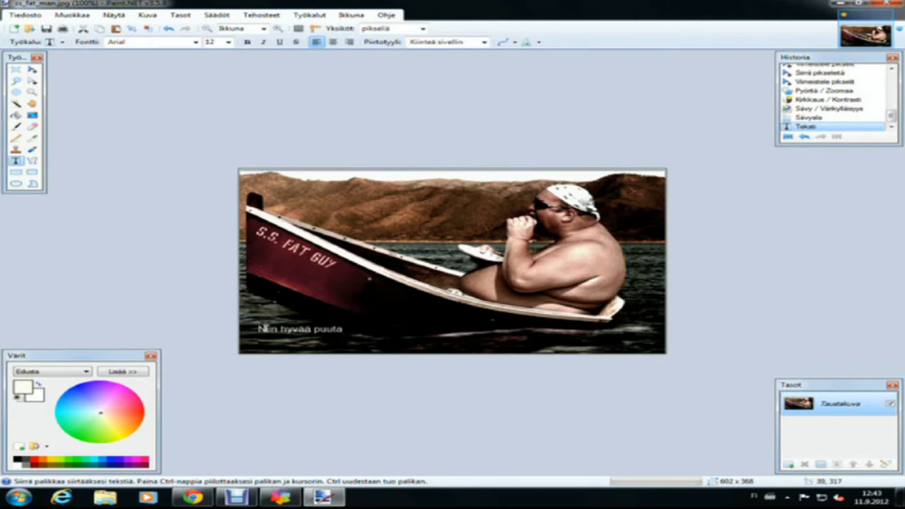
left_click(291, 329)
left_click(228, 42)
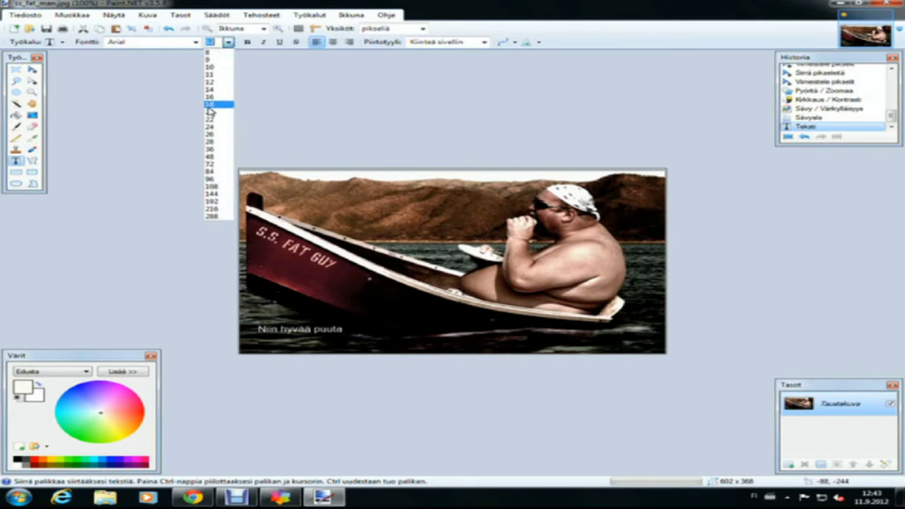
left_click(210, 106)
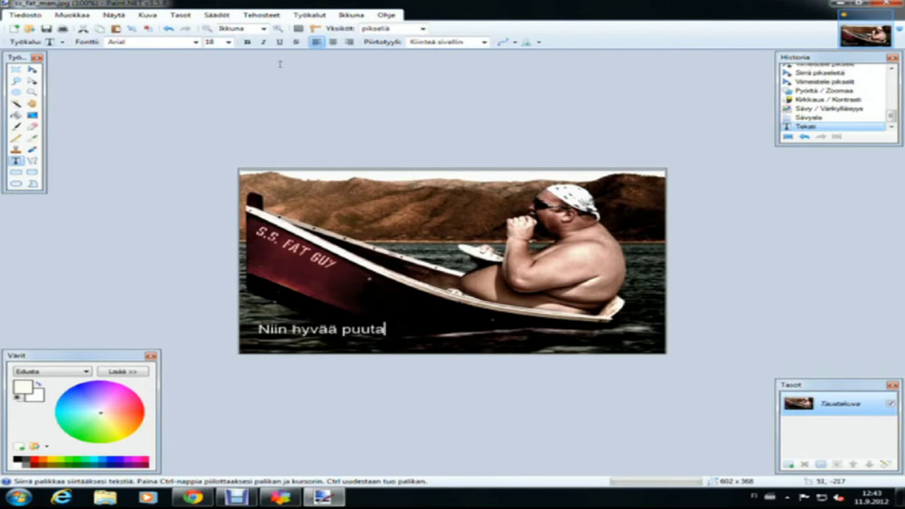
left_click(281, 43)
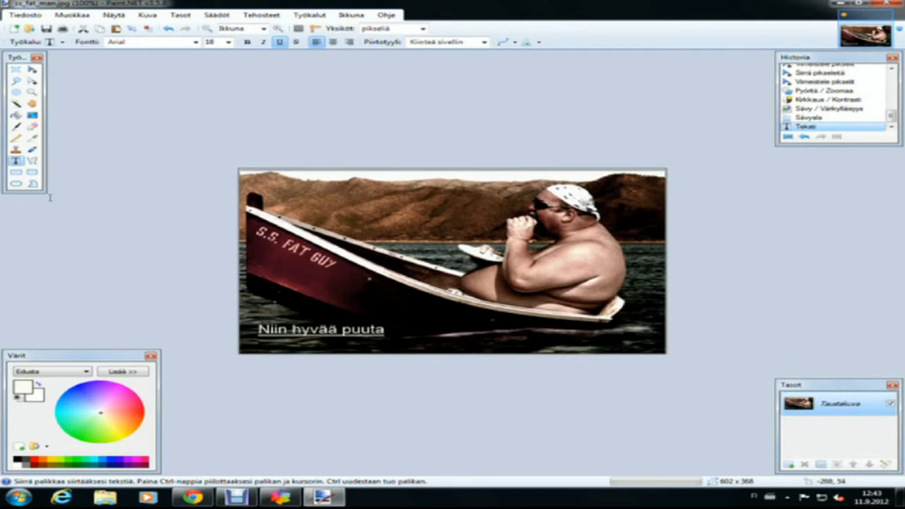
- Invert the selection and clone small dabs with a size 2 Clone Stamp brush on the hillside and the boat's hull
left_click(15, 151)
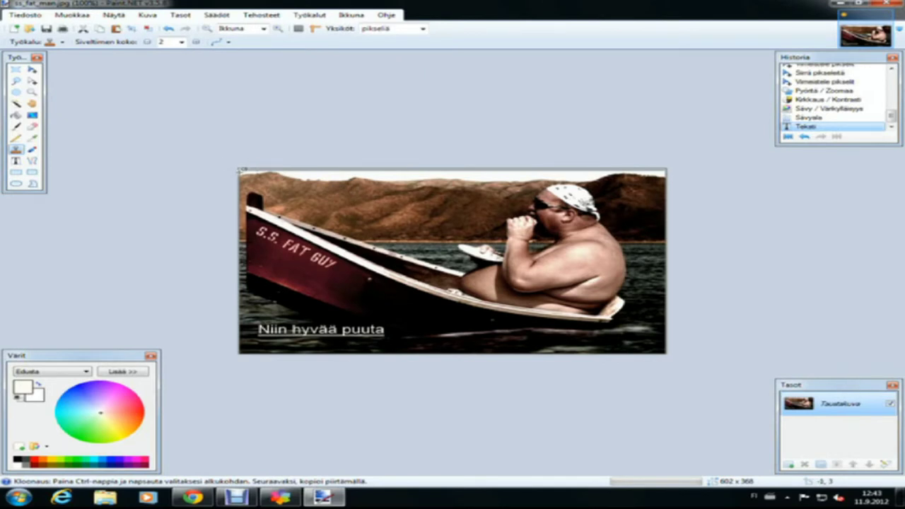
key("ctrl+i")
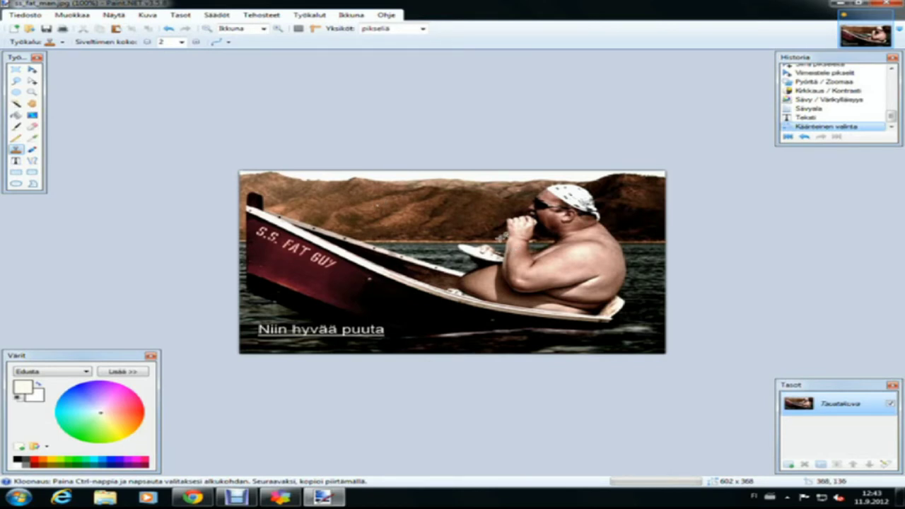
left_click(444, 225)
left_click(372, 211)
left_click(327, 194)
left_click(318, 194)
left_click(290, 274)
left_click(283, 272)
left_click(274, 268)
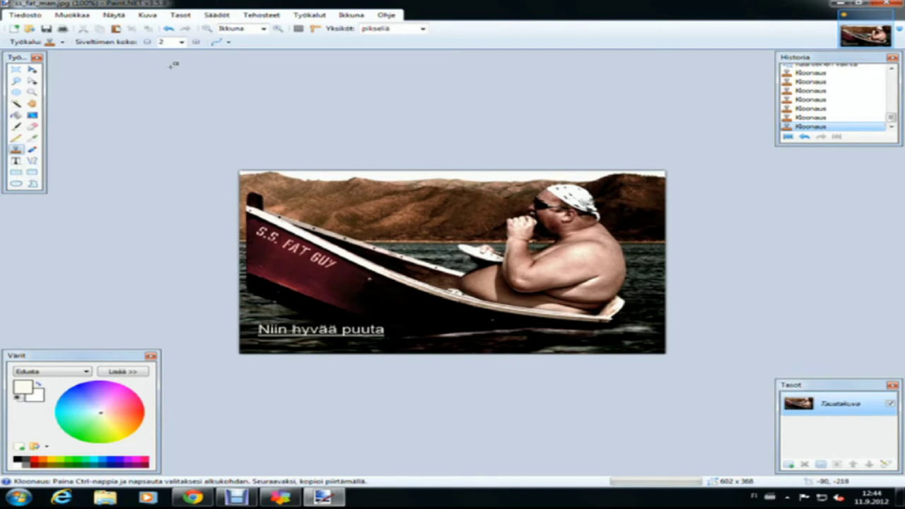
- Set the Clone Stamp brush size to 95 and clone the boat's bow tip and the man's head across the hills
left_click(181, 42)
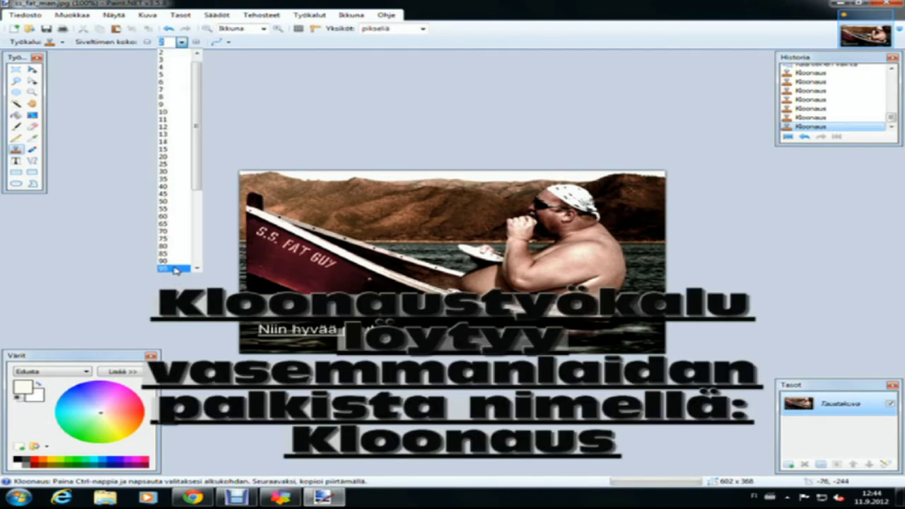
left_click(174, 268)
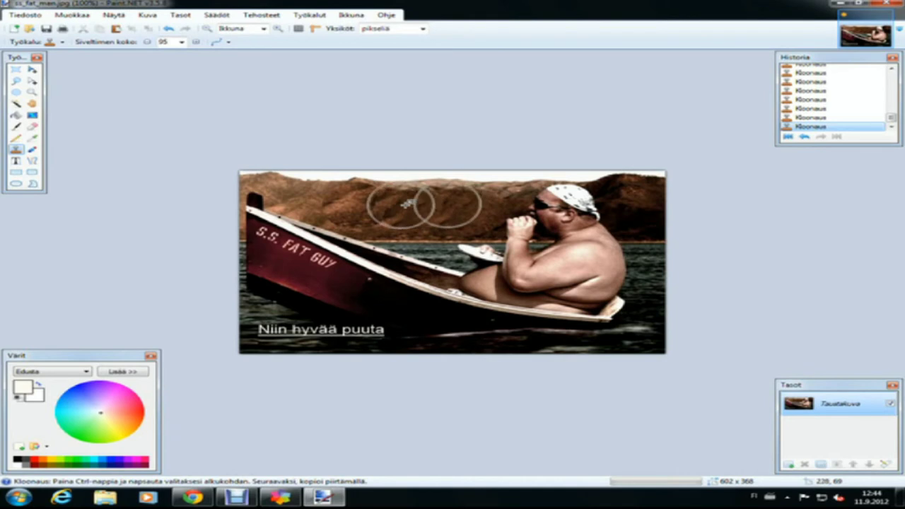
mouse_move(299, 201)
left_mouse_down()
mouse_move(472, 191)
mouse_move(353, 201)
left_mouse_up()
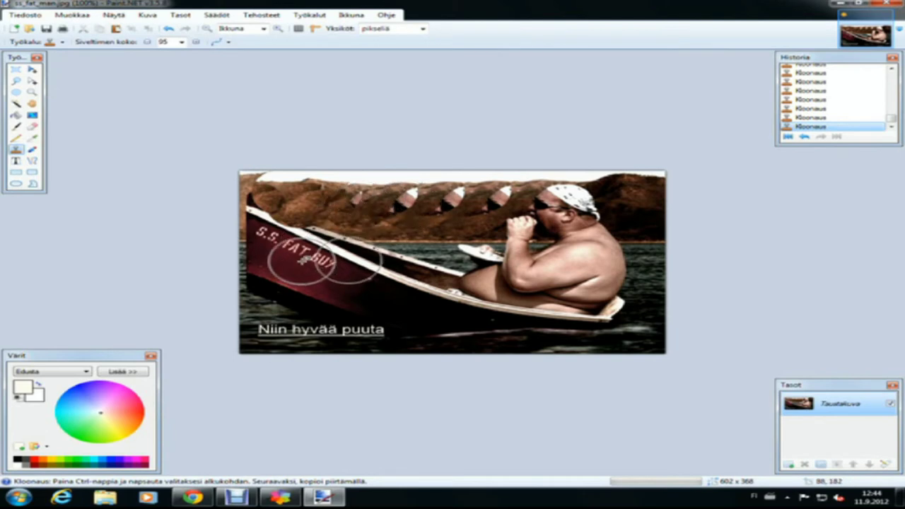
left_click_drag(345, 202, 293, 201)
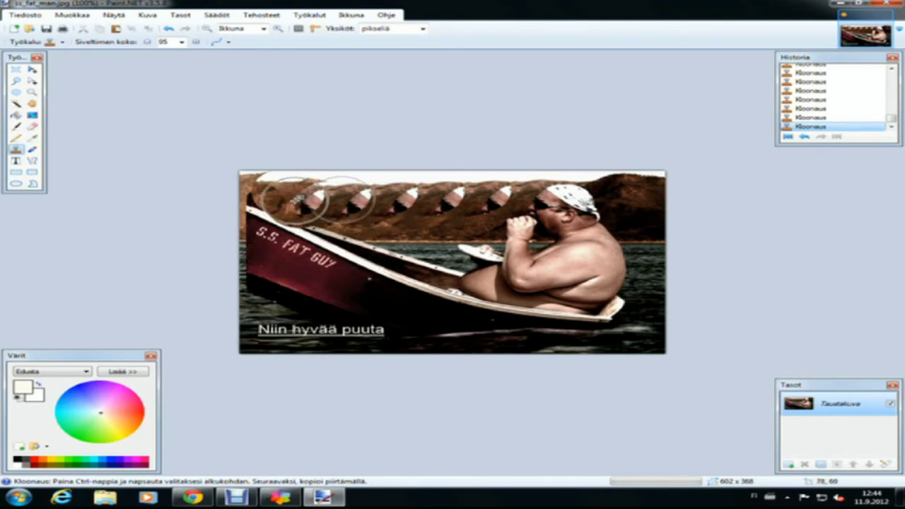
left_click(630, 196, "ctrl")
left_click_drag(481, 200, 288, 197)
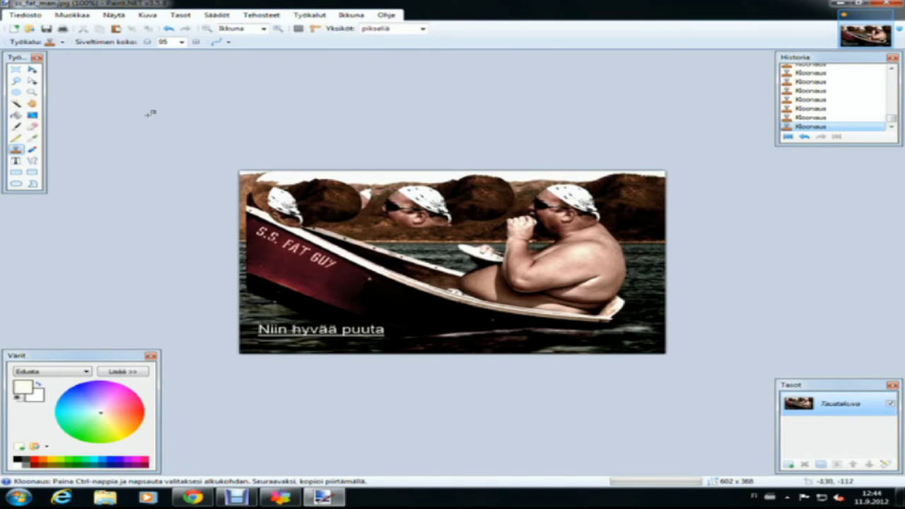
- Apply a Gaussian blur with radius 2 to the image
left_click(309, 15)
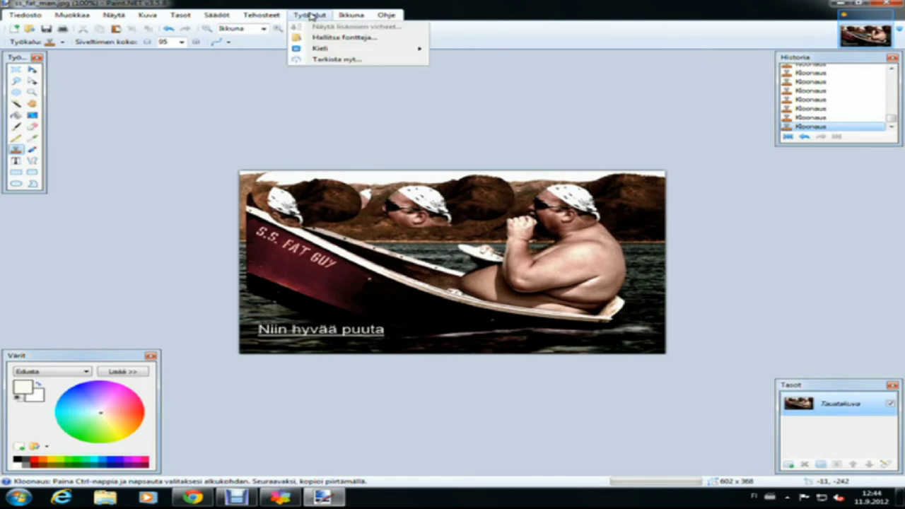
mouse_move(266, 15)
mouse_move(299, 59)
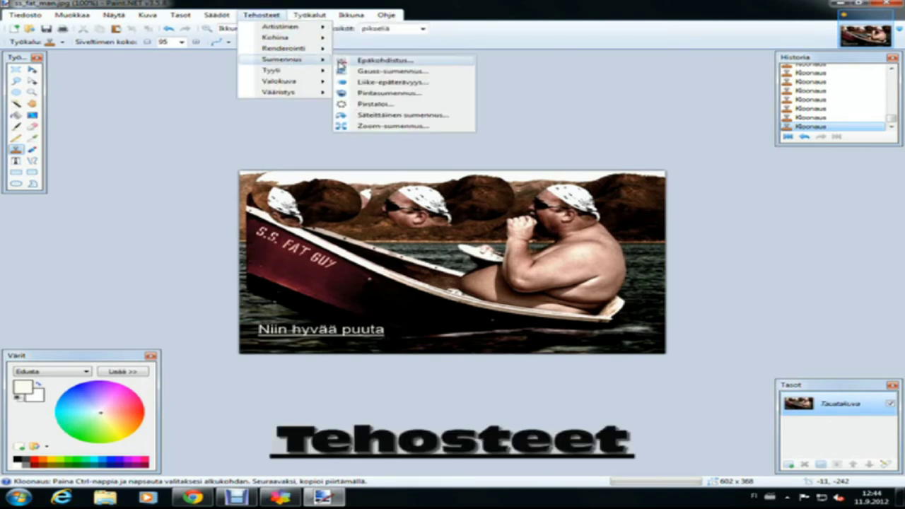
left_click(391, 72)
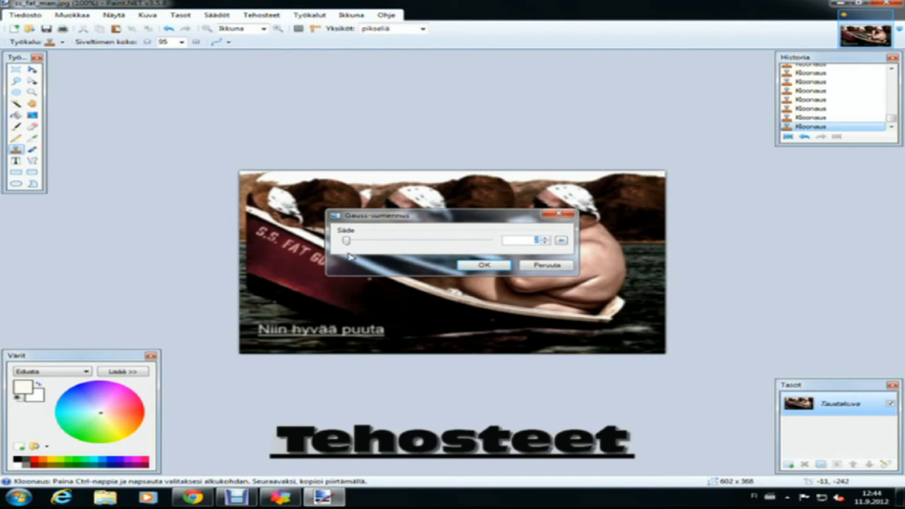
mouse_move(347, 242)
left_mouse_down()
mouse_move(485, 244)
mouse_move(348, 243)
left_mouse_up()
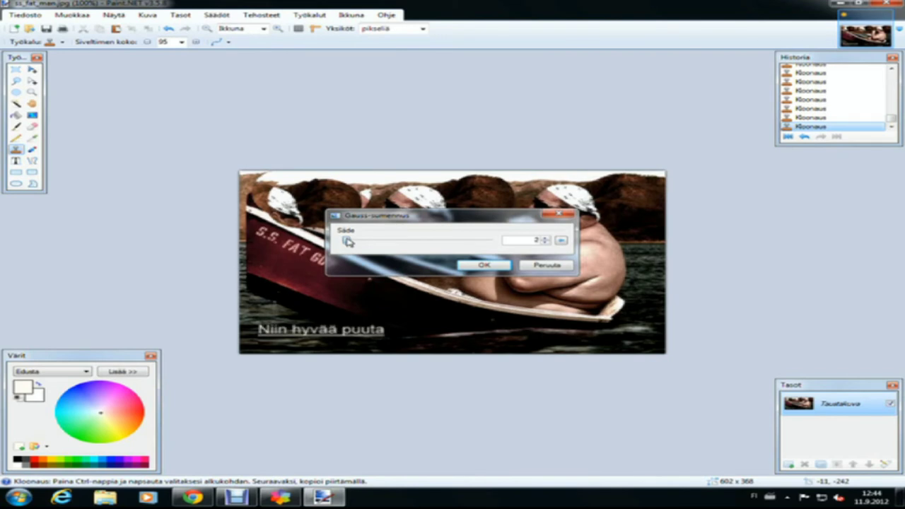
left_click(466, 266)
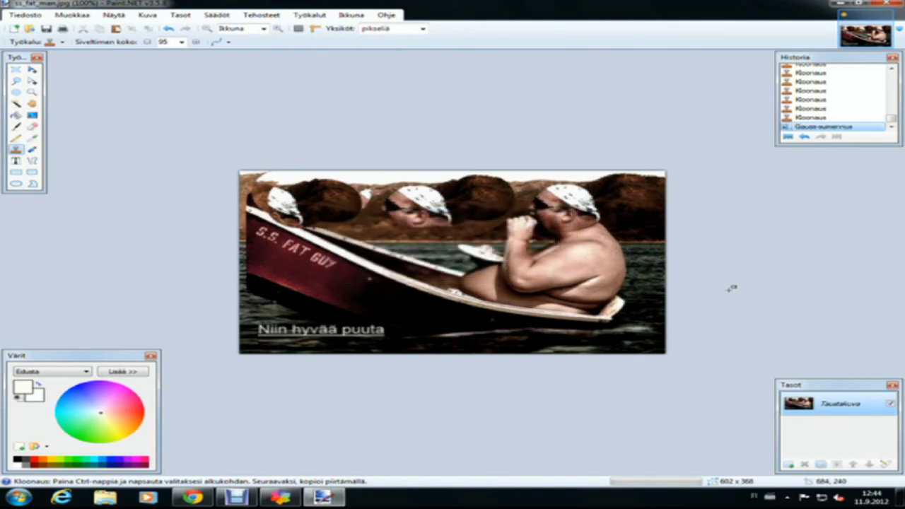
- Apply the Glow photo effect with radius 3, brightness -11 and contrast 55
left_click(304, 14)
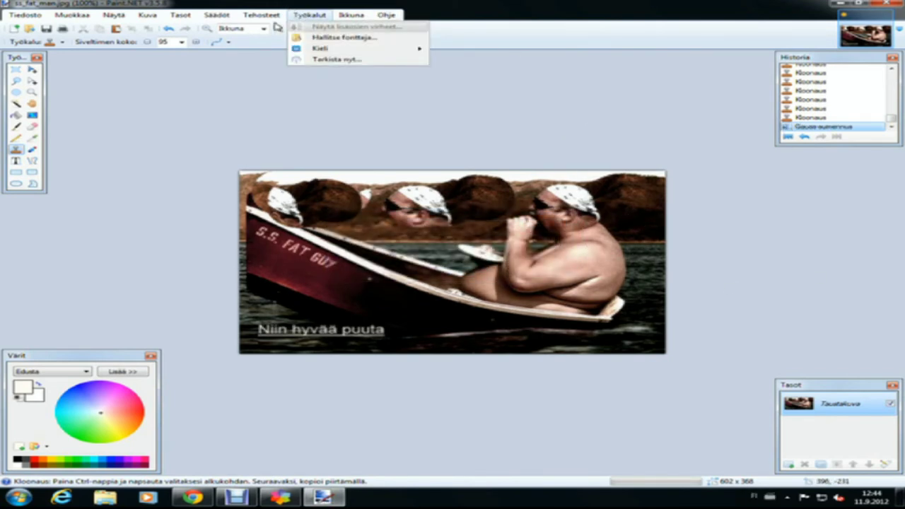
mouse_move(261, 14)
mouse_move(293, 95)
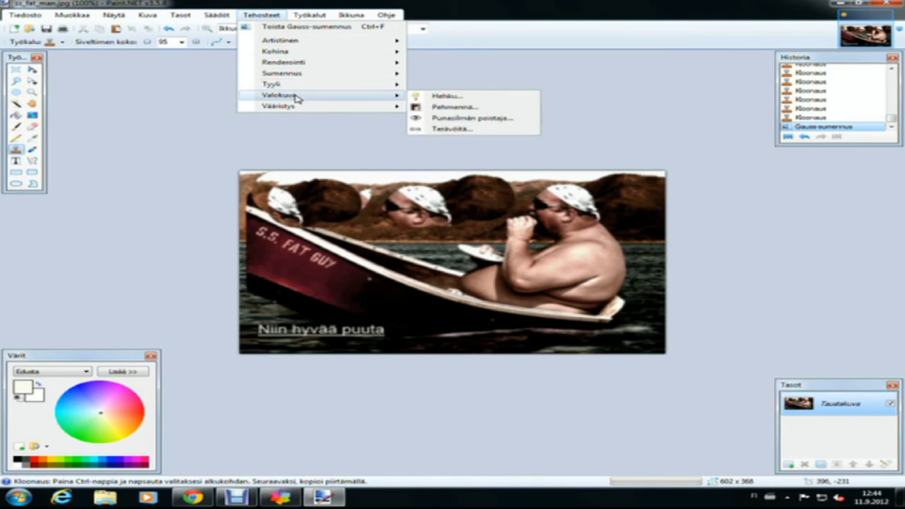
left_click(499, 99)
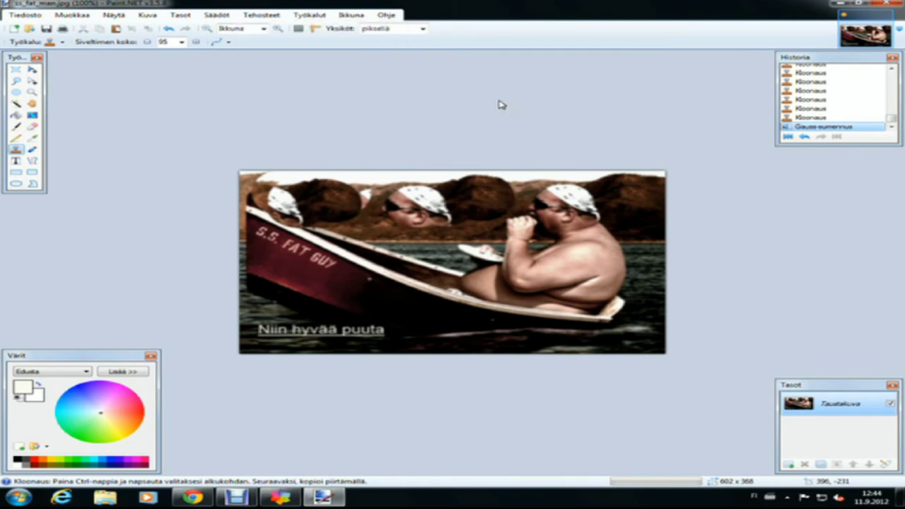
left_click_drag(386, 224, 400, 223)
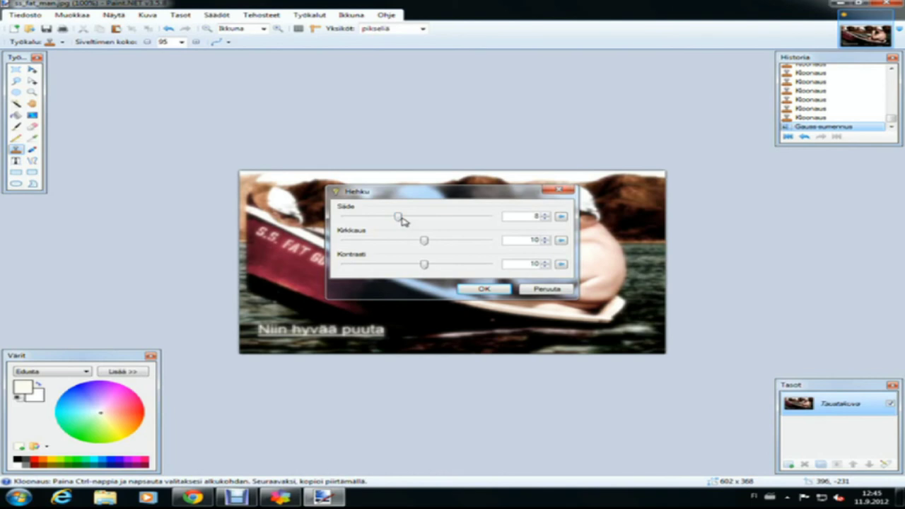
left_click_drag(492, 198, 526, 57)
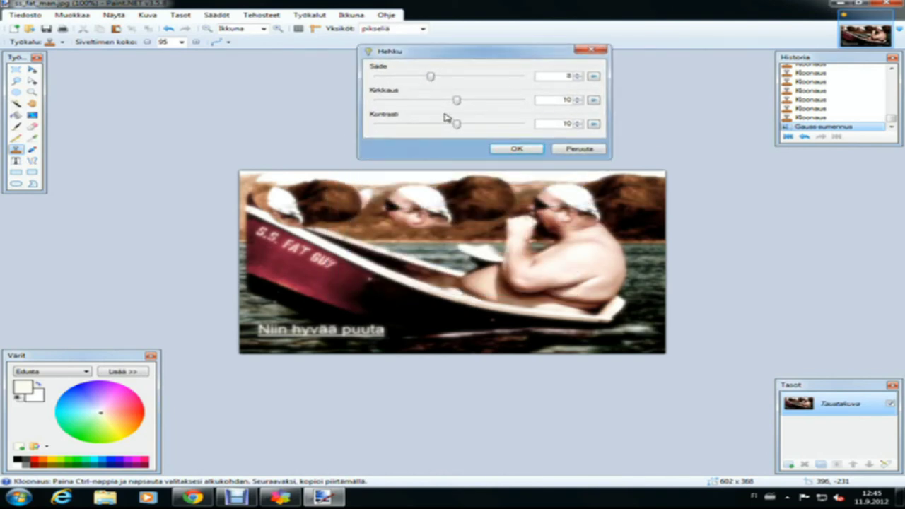
left_click_drag(458, 125, 489, 125)
left_click_drag(457, 100, 392, 80)
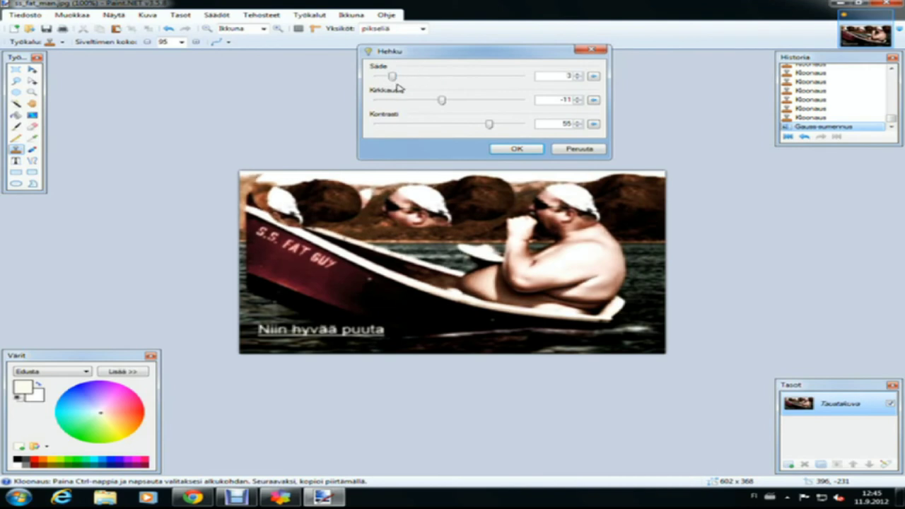
left_click(517, 150)
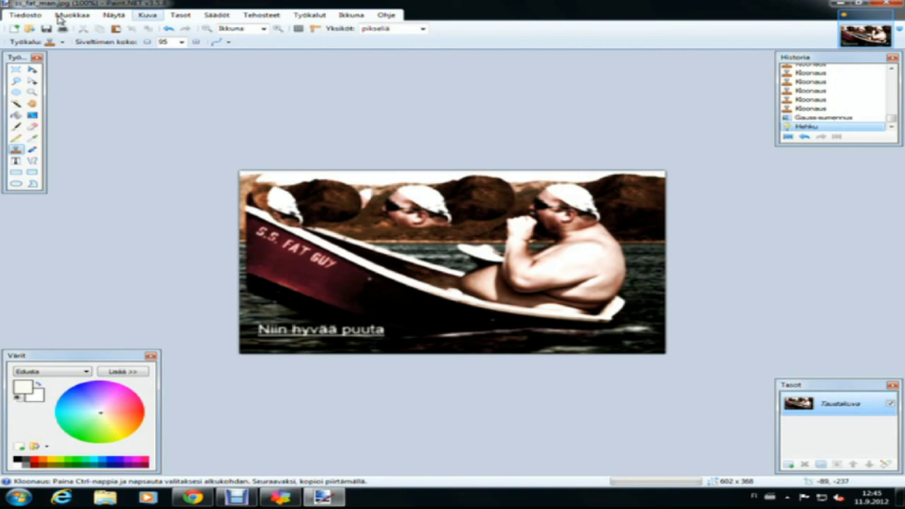
- Try the Clouds render effect with a larger scale and discard it
left_click(260, 15)
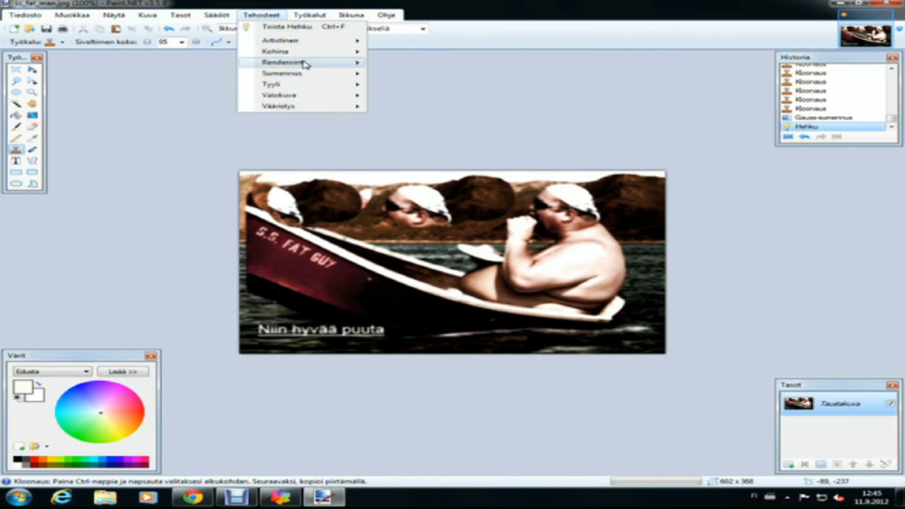
mouse_move(304, 63)
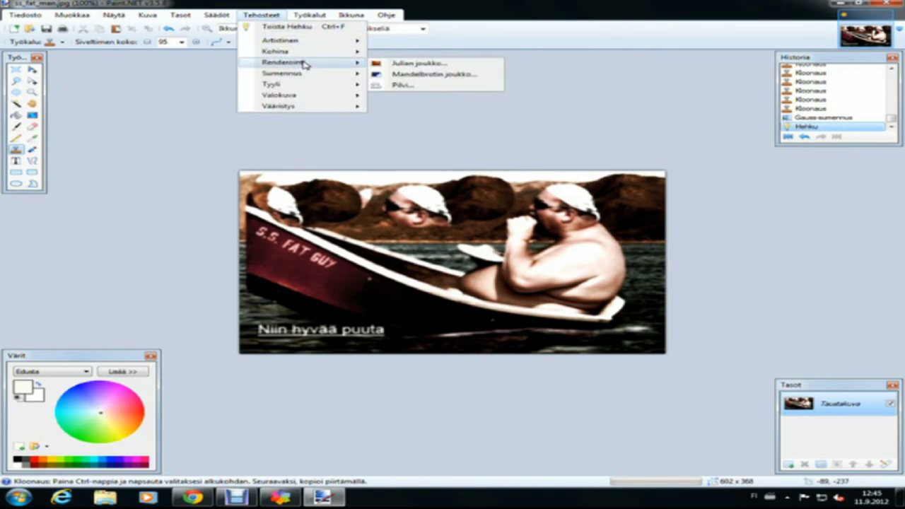
left_click(467, 85)
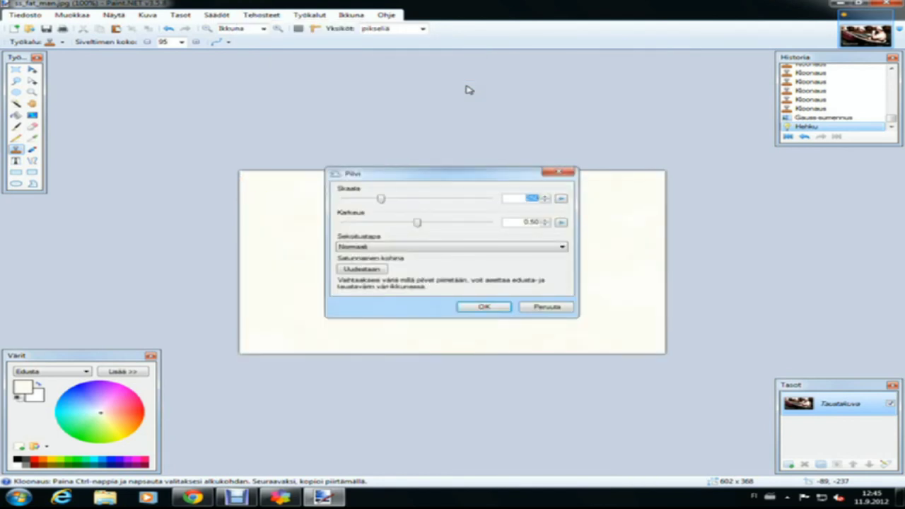
left_click_drag(444, 174, 470, 41)
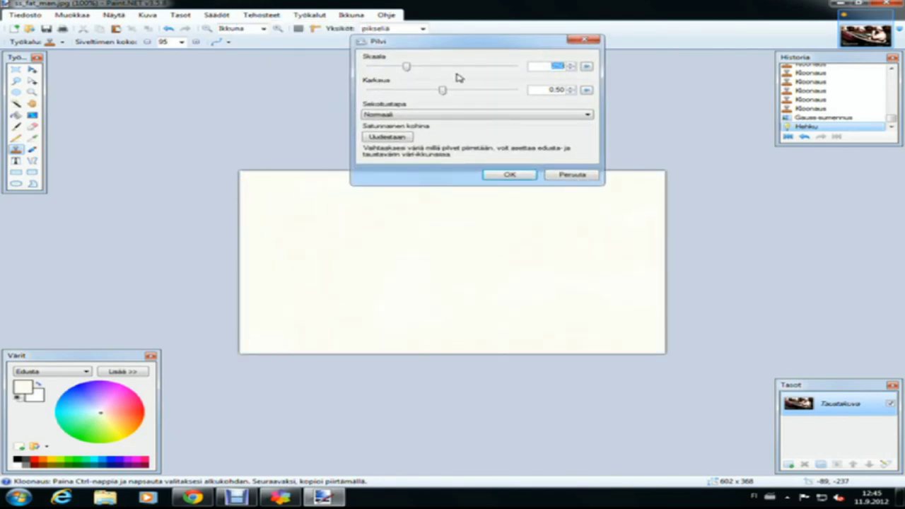
left_click_drag(408, 67, 430, 68)
left_click(571, 174)
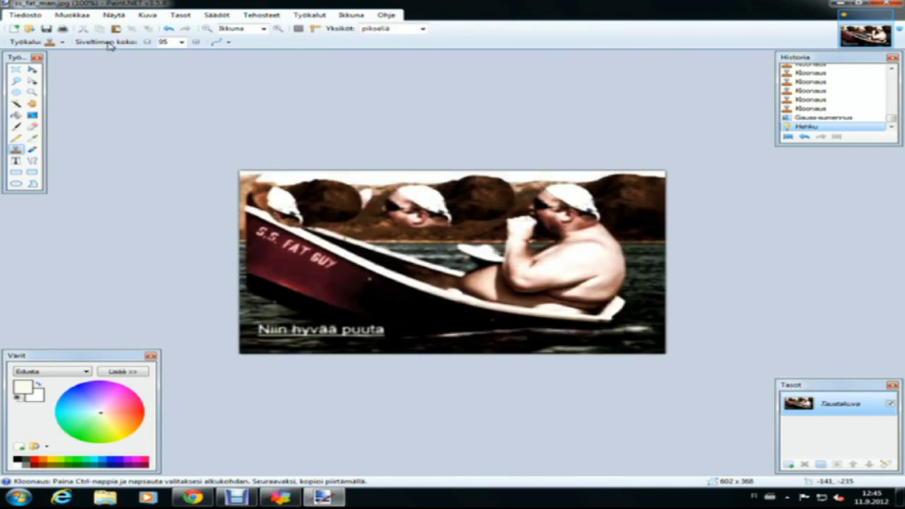
- Save the edited image as JPEG with quality 95 after checking the man's area in the save preview
left_click(25, 14)
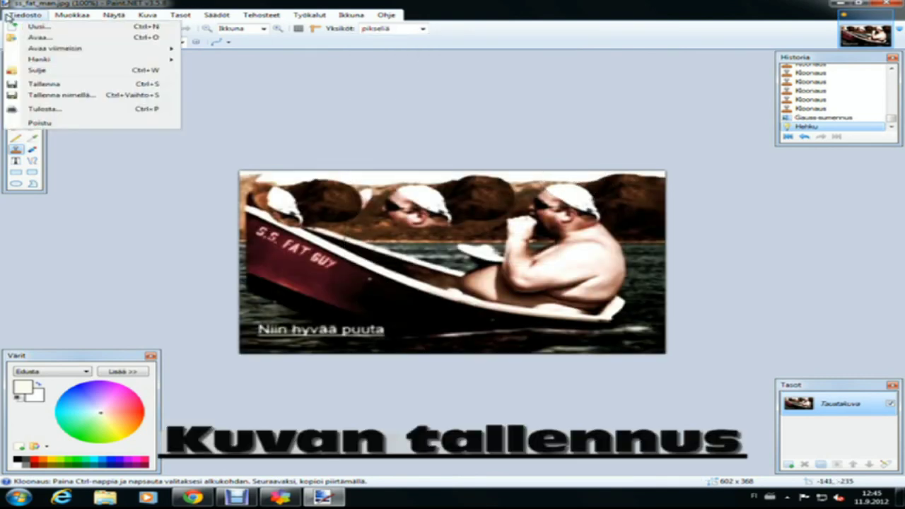
left_click(44, 84)
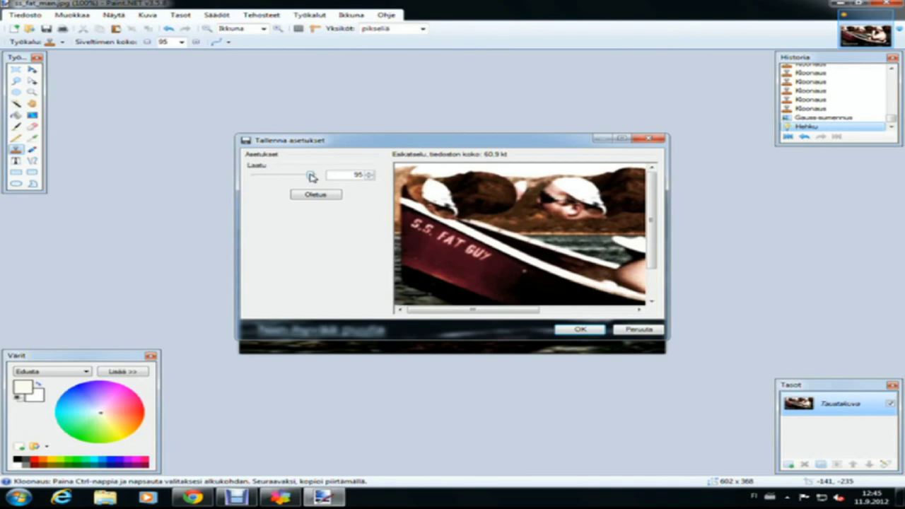
left_click_drag(495, 310, 573, 311)
left_click(584, 330)
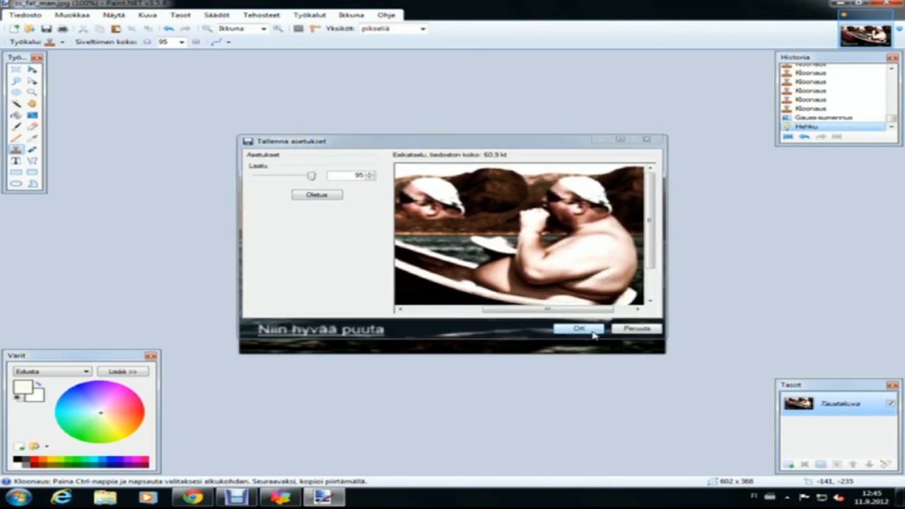